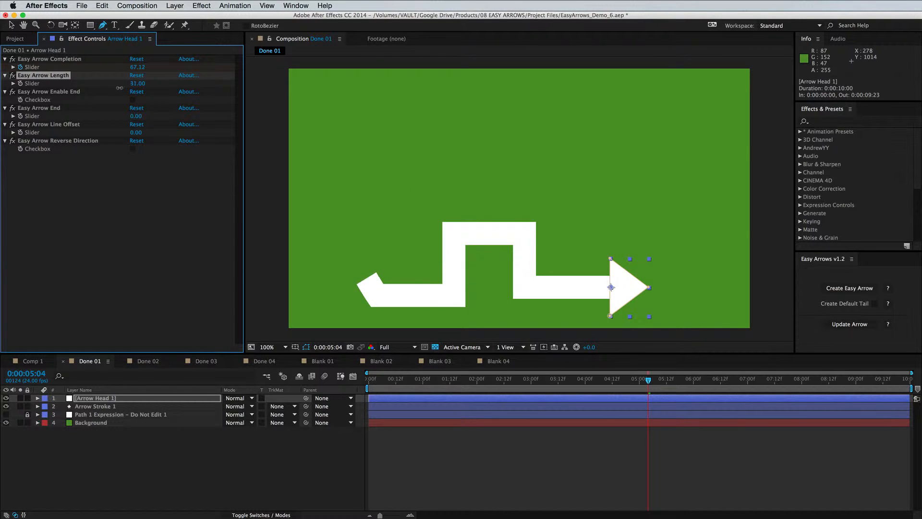
- Turn on Easy Arrow Enable End for Arrow Head 1 and scrub the animation to around 5 seconds
click(133, 100)
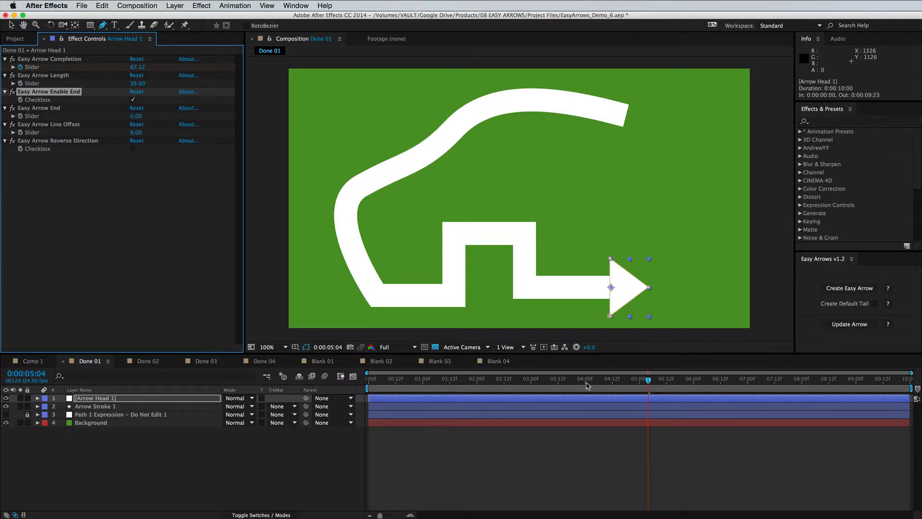
drag(587, 384, 642, 399)
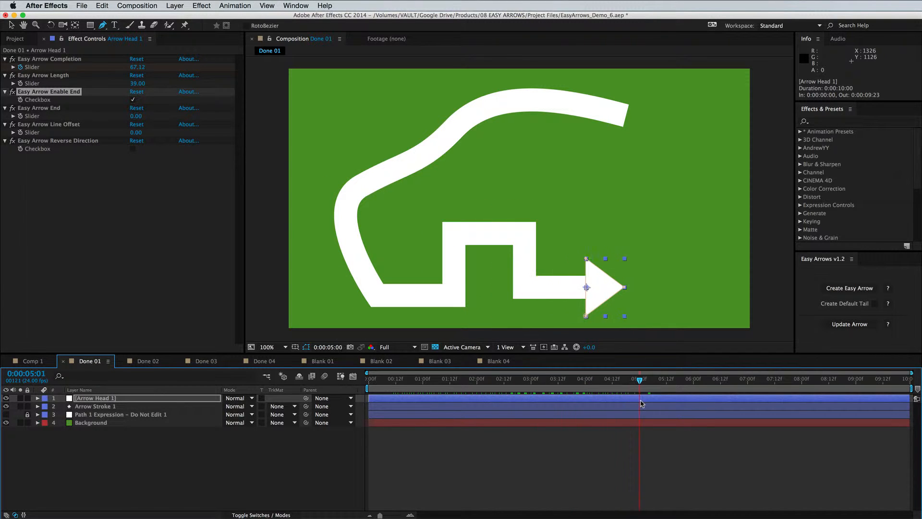
- Set Easy Arrow End to 4 and Easy Arrow Line Offset to 39, and scrub the animation to 0:00:05:12
click(45, 109)
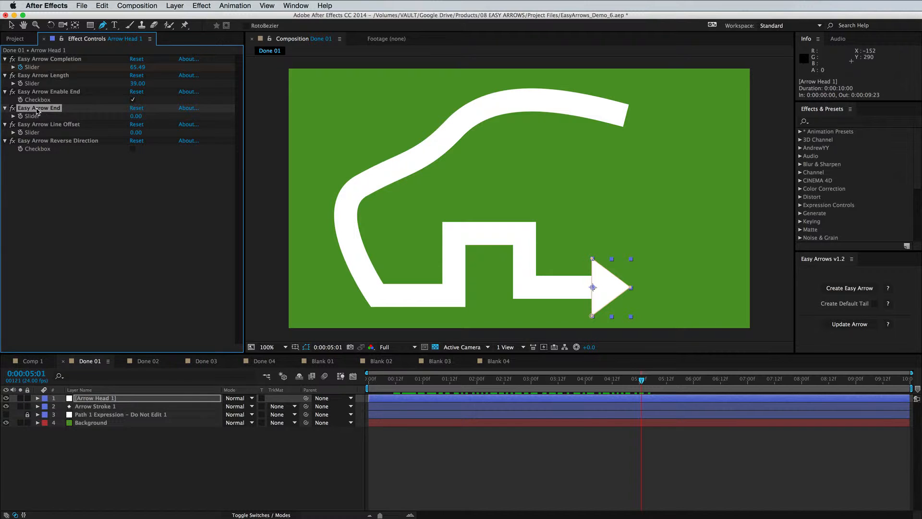
mouse_move(135, 115)
mouse_down()
mouse_move(150, 114)
mouse_move(135, 115)
mouse_move(128, 130)
mouse_move(167, 132)
mouse_move(134, 136)
mouse_move(166, 138)
mouse_up()
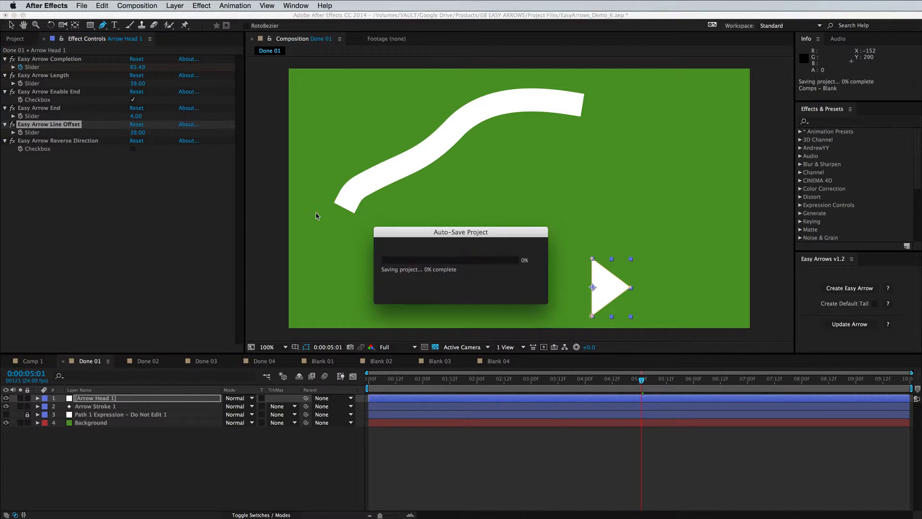
mouse_move(581, 382)
mouse_down()
mouse_move(497, 383)
mouse_move(666, 394)
mouse_up()
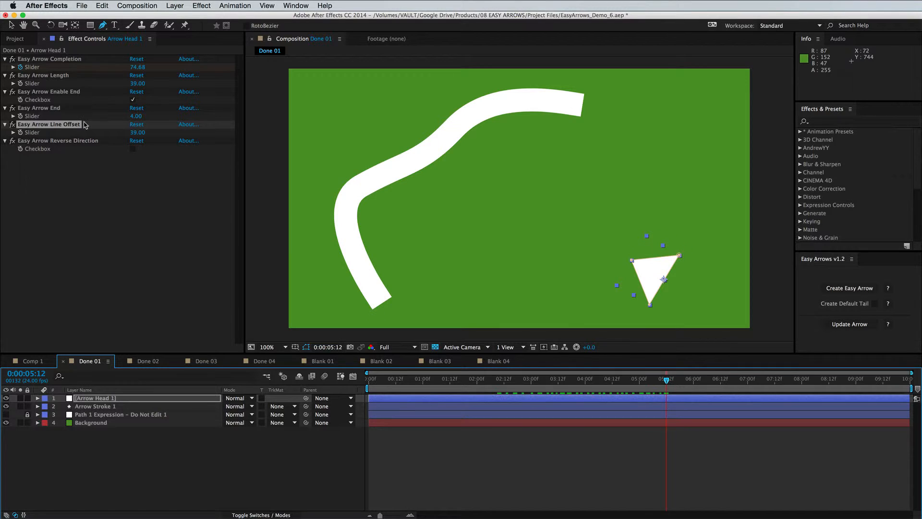
- Set Easy Arrow Line Offset to 0, turn on Easy Arrow Reverse Direction, and scrub the timeline to preview the arrow
click(140, 133)
text(0)
click(155, 188)
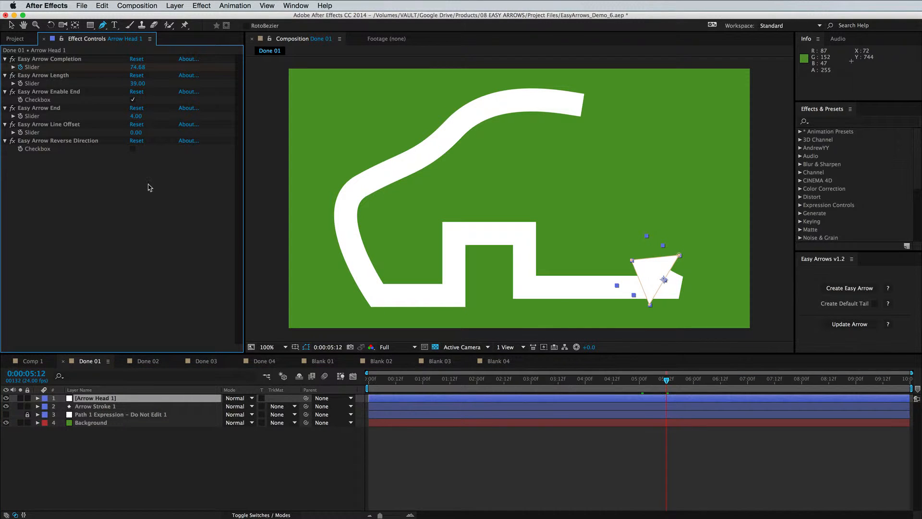
click(133, 149)
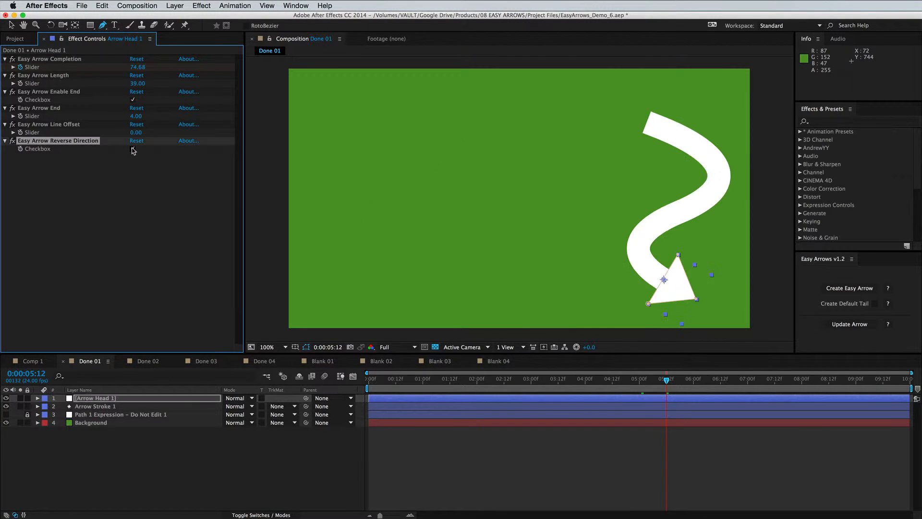
click(133, 148)
click(133, 149)
drag(559, 381, 620, 388)
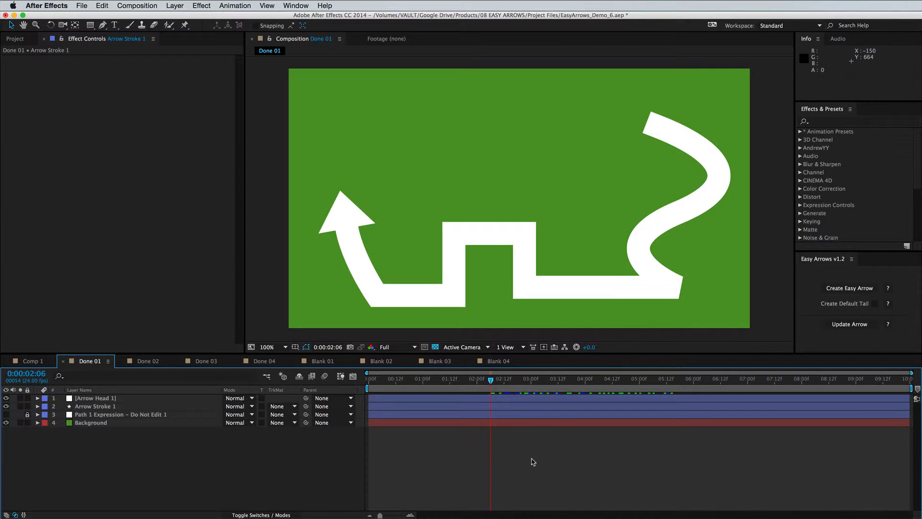
- Set the line join of Arrow Stroke 1's stroke to Round Join and its line cap to Round Cap
click(38, 406)
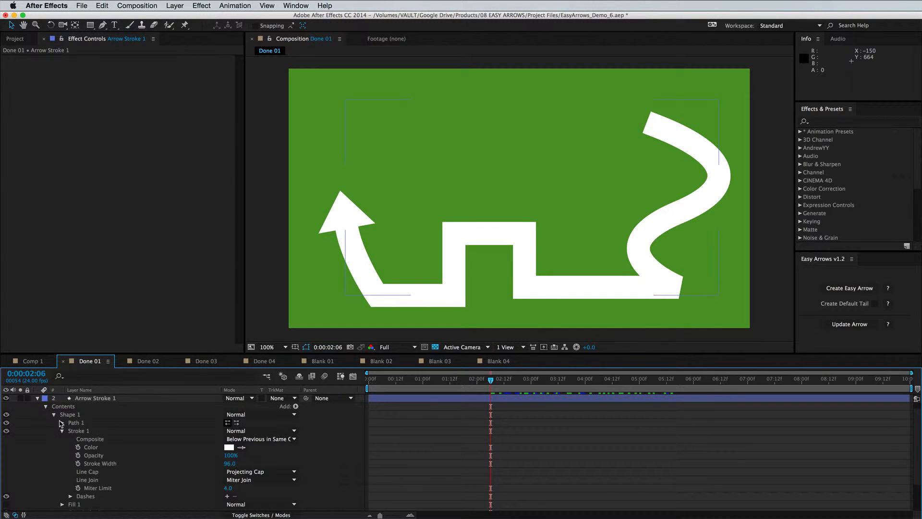
scroll(61, 423, down, 1)
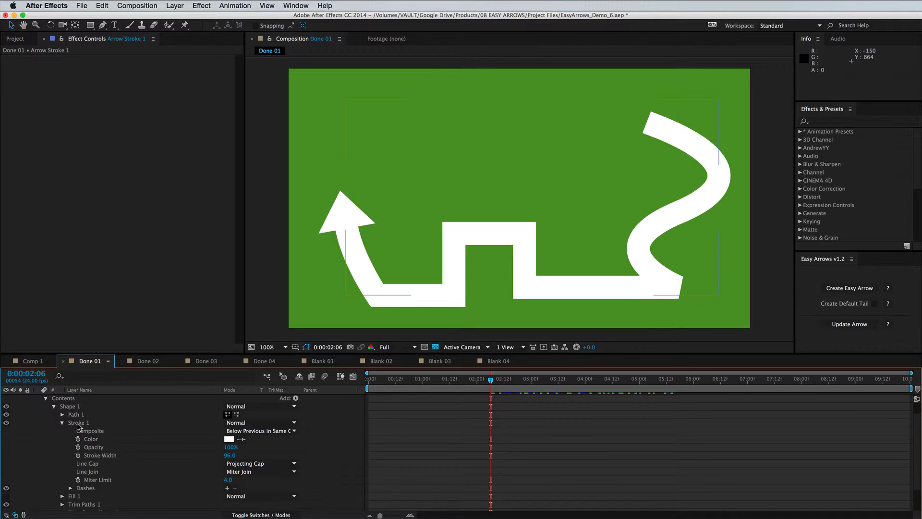
click(246, 472)
click(252, 490)
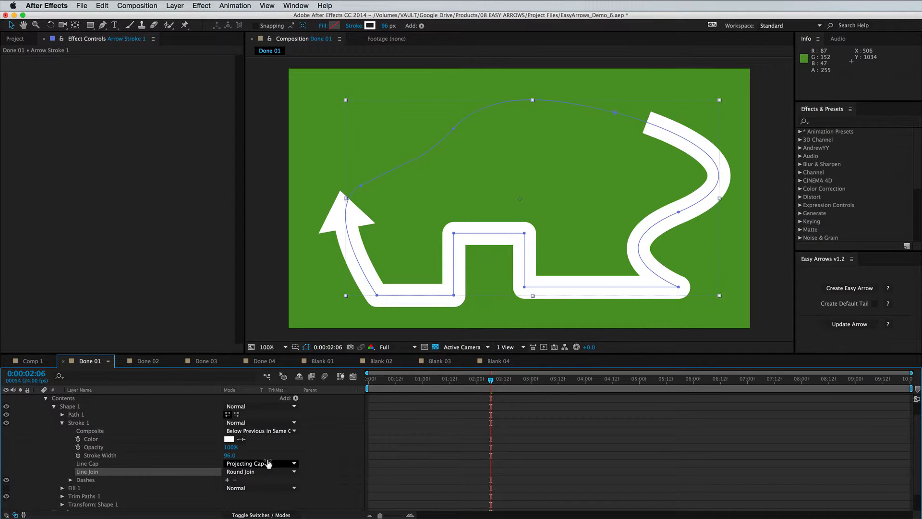
click(246, 463)
click(250, 482)
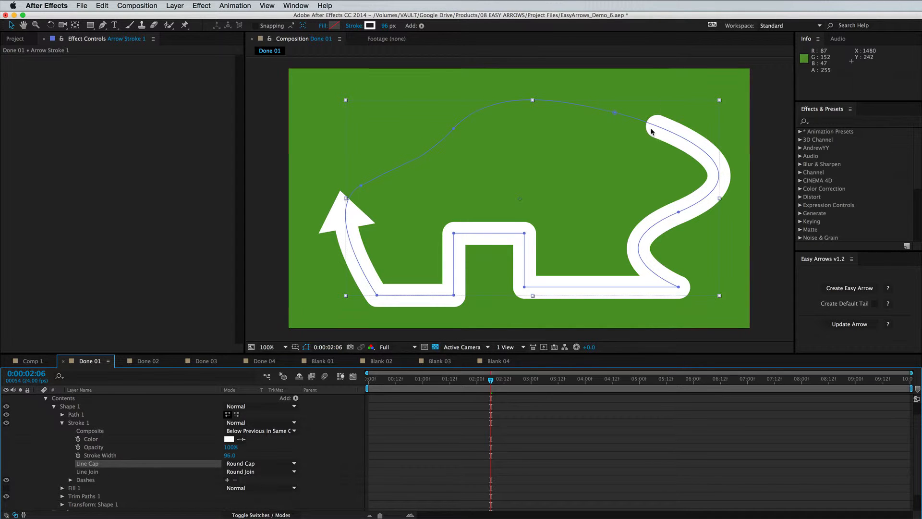
- Add a dash of 146 to Arrow Stroke 1's stroke and set the stroke width to 28
click(228, 480)
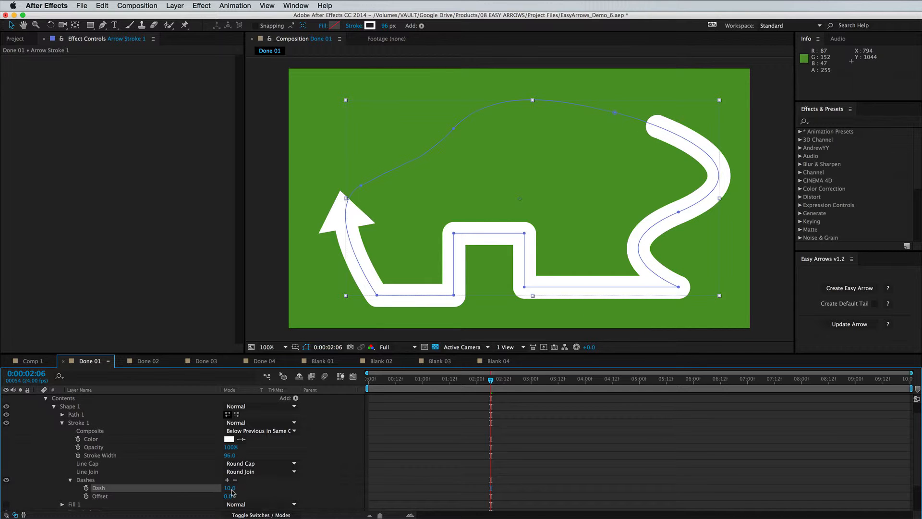
mouse_move(232, 492)
mouse_down()
mouse_move(308, 484)
mouse_move(274, 486)
mouse_move(302, 485)
mouse_move(279, 485)
mouse_move(295, 486)
mouse_up()
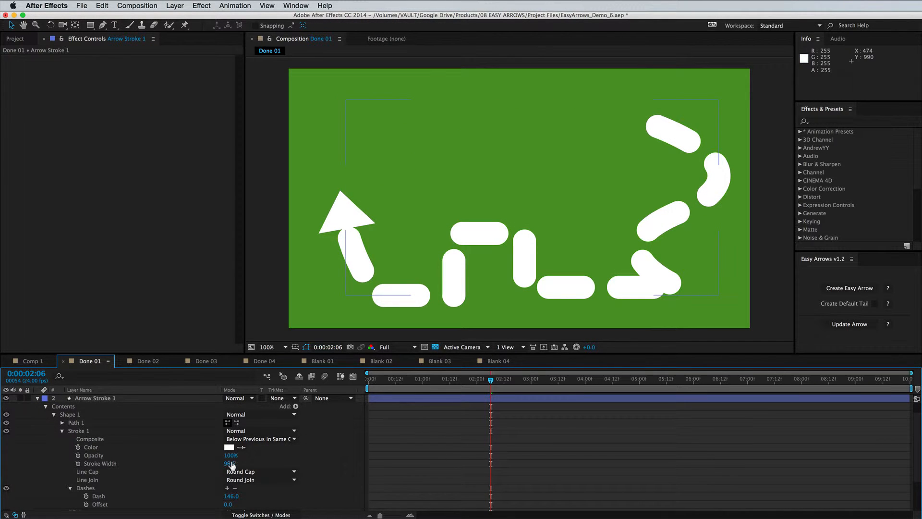
mouse_move(230, 464)
mouse_down()
mouse_move(197, 464)
mouse_move(245, 458)
mouse_move(190, 459)
mouse_up()
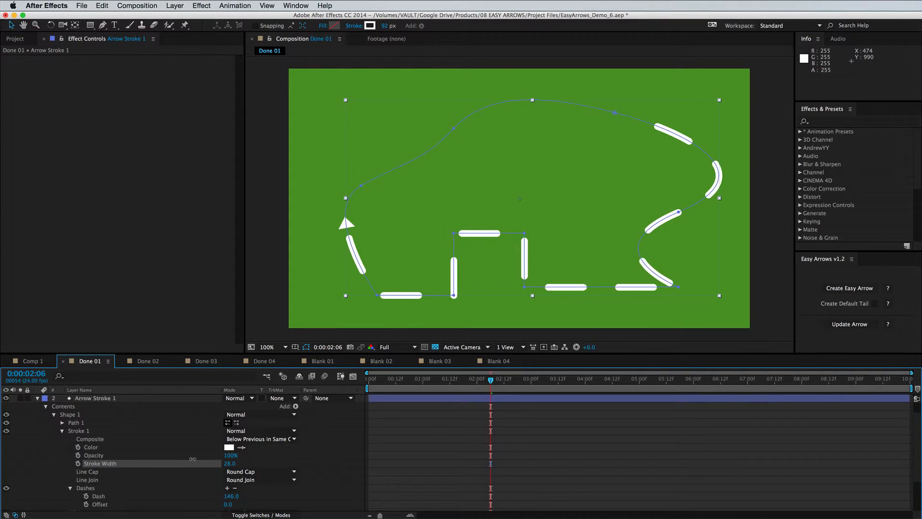
- Try to adjust the scale of Arrow Head 1 independently of the stroke width
scroll(161, 463, up, 1)
click(103, 398)
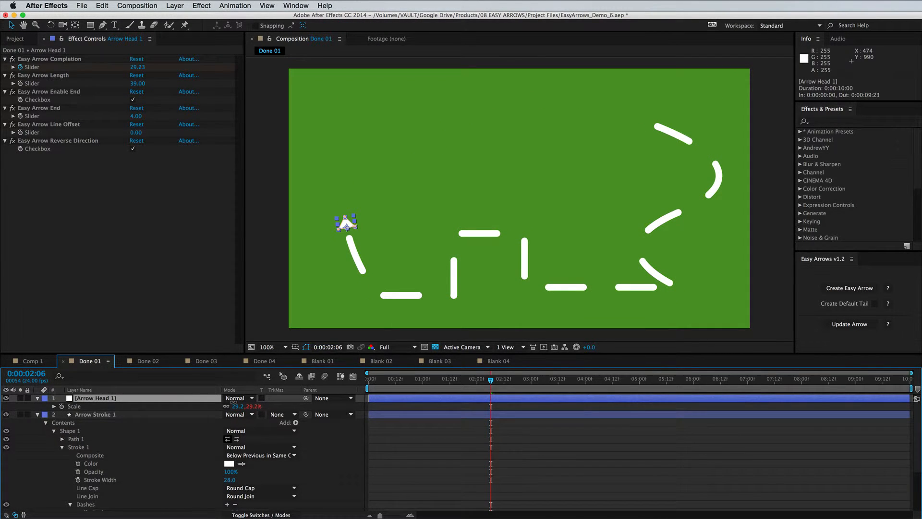
click(290, 407)
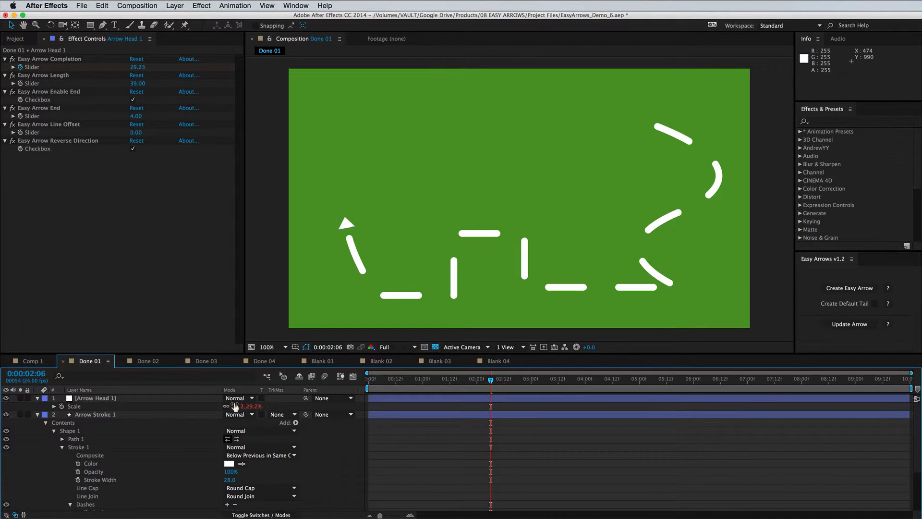
drag(235, 407, 499, 382)
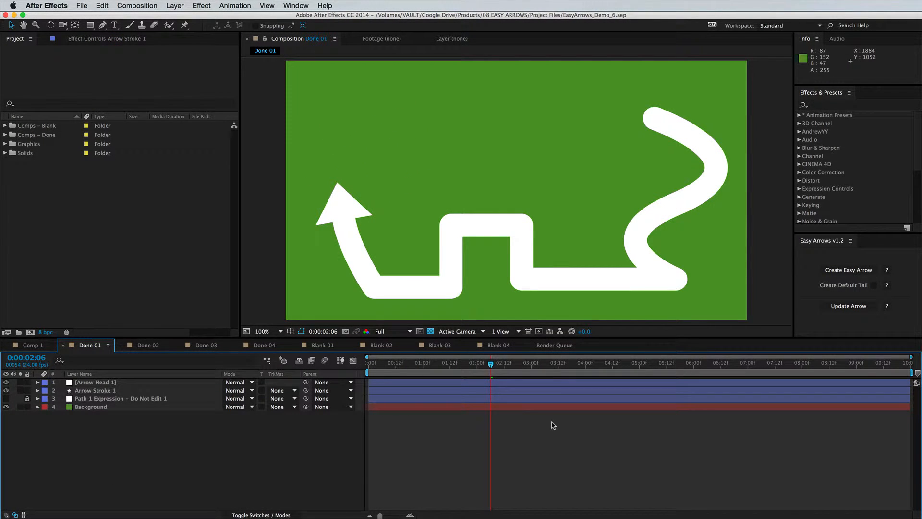
- Reshape Arrow Stroke 1's path by spreading the box's two upper corners outward and moving two curve vertices on the tail side inward
super+click(37, 390)
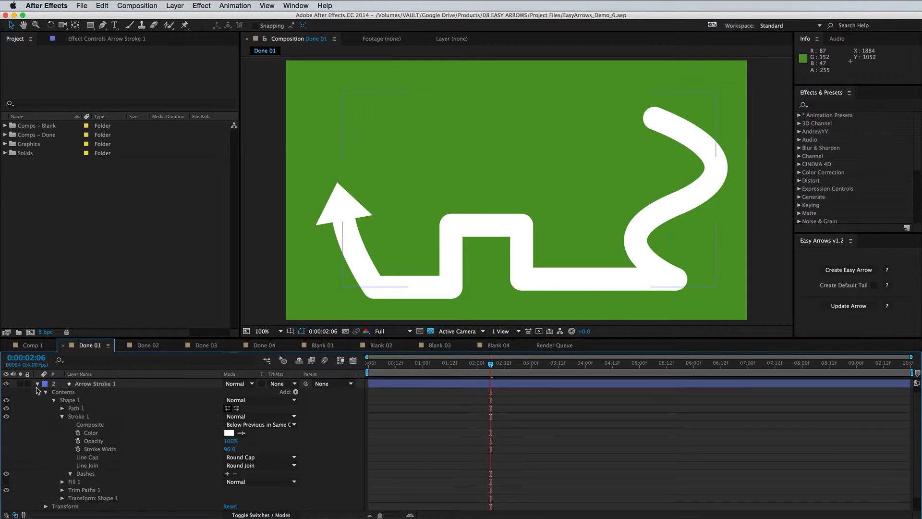
click(62, 416)
click(62, 416)
click(91, 423)
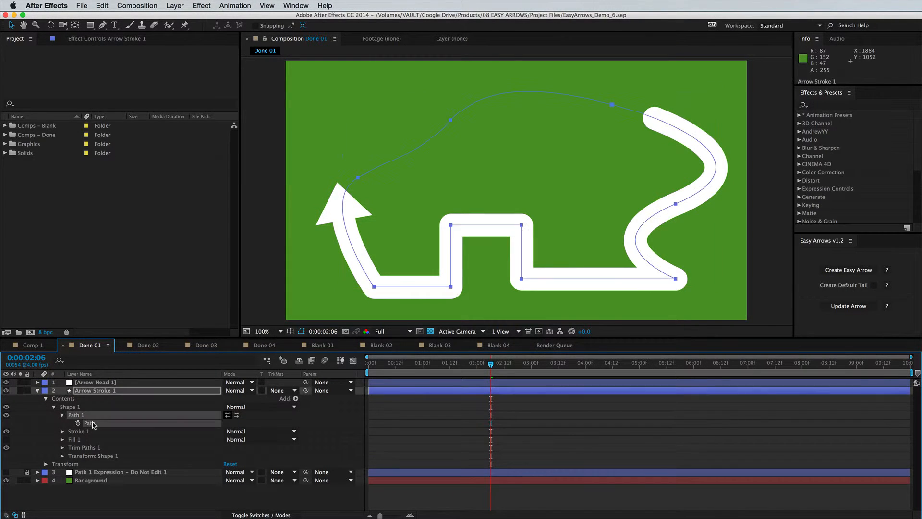
click(447, 224)
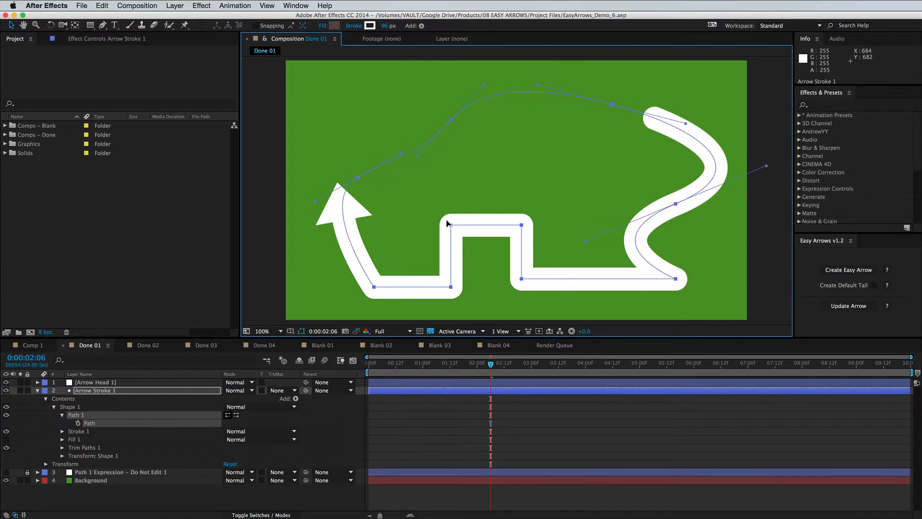
mouse_move(447, 223)
mouse_down()
mouse_move(425, 209)
mouse_move(435, 205)
mouse_up()
mouse_move(518, 223)
mouse_down()
mouse_move(539, 200)
mouse_move(540, 209)
mouse_up()
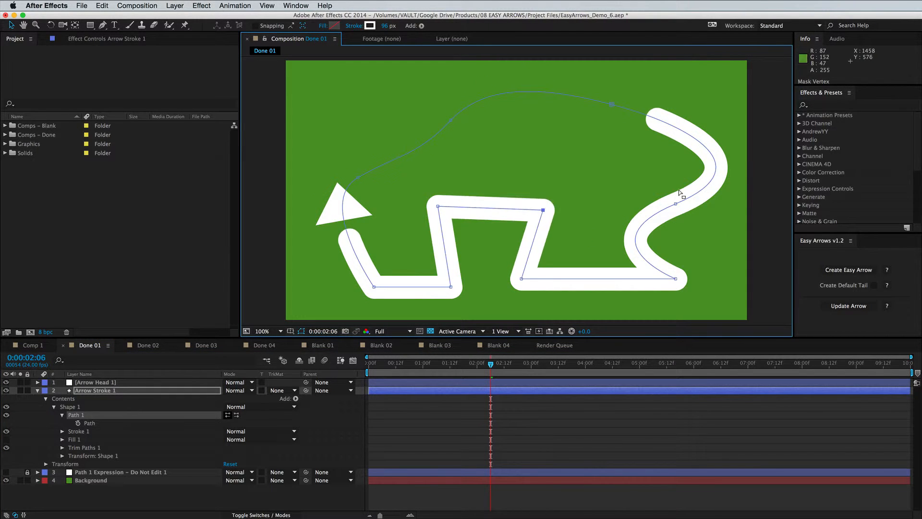
mouse_move(670, 201)
mouse_down()
mouse_move(604, 163)
mouse_move(648, 181)
mouse_up()
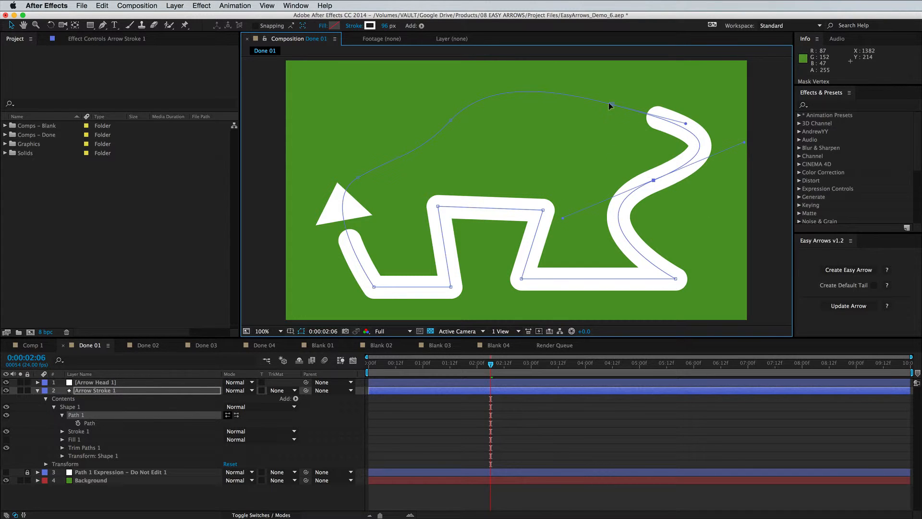
drag(608, 100, 560, 119)
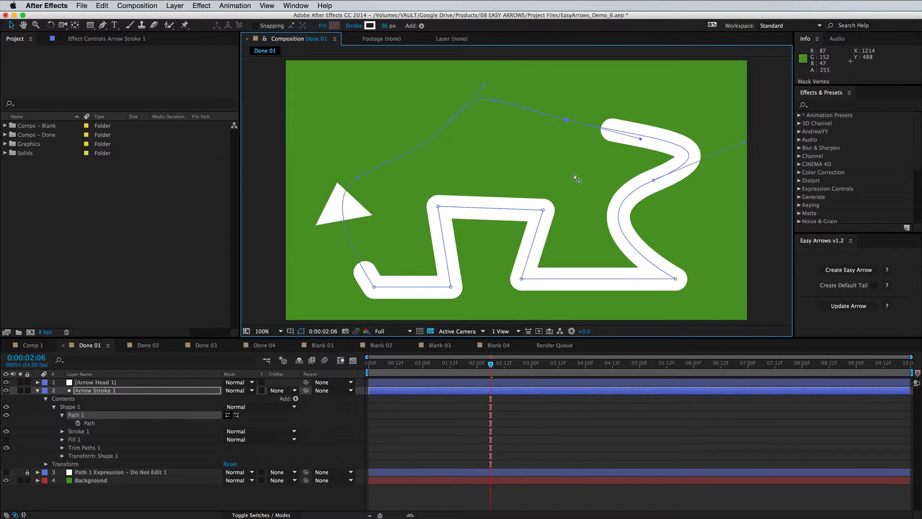
- Update the easy arrow to follow the edited path and scrub the animation back to check it
click(849, 307)
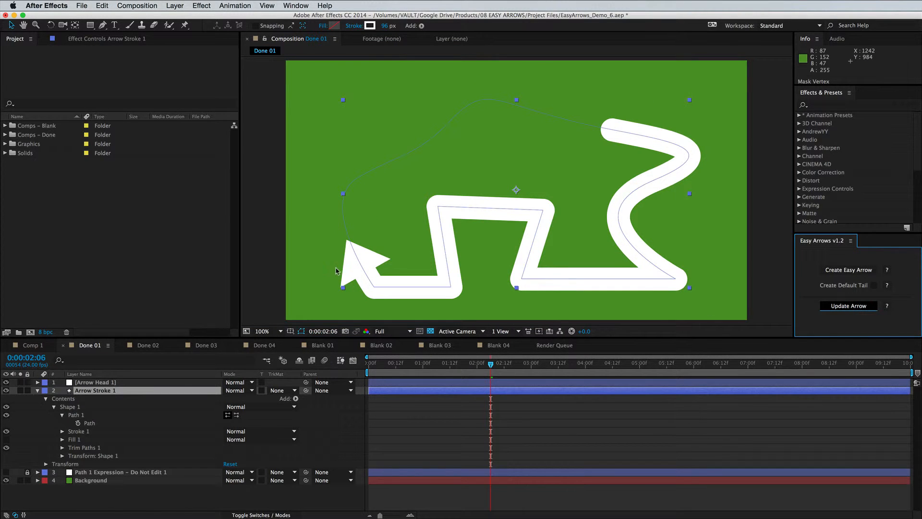
drag(491, 363, 452, 365)
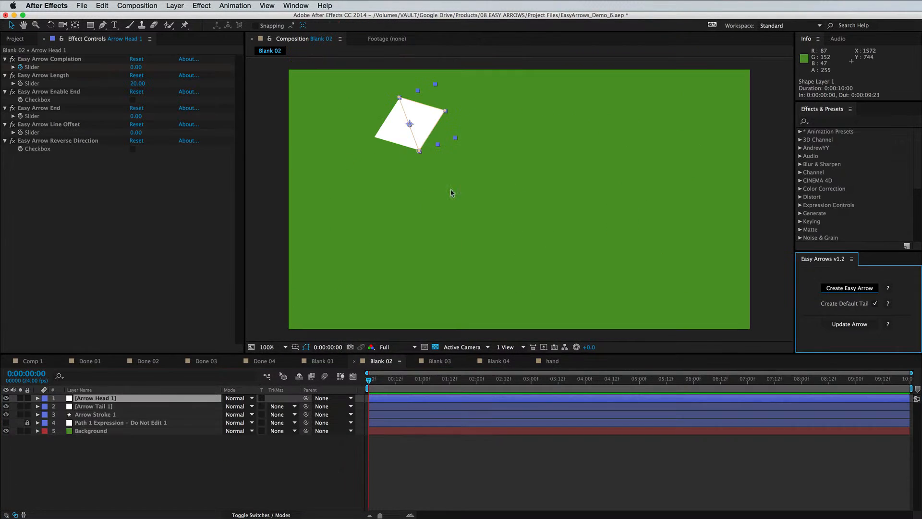
- Increase Easy Arrow Completion on Arrow Head 1 in the Blank 02 composition
drag(136, 66, 176, 75)
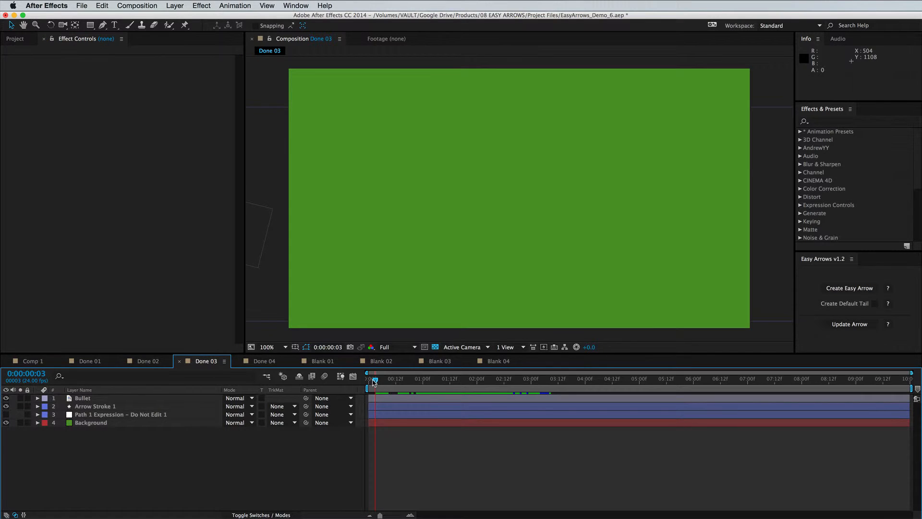
- Preview the bullet animation in Done 03 and the hand animation in Done 04, and inspect the hand precomposition
drag(391, 382, 457, 402)
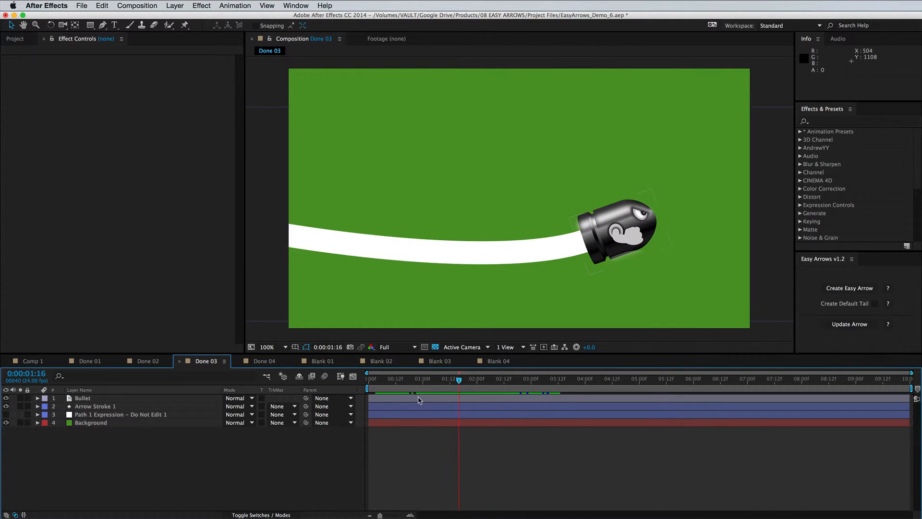
click(264, 361)
drag(394, 382, 436, 384)
double_click(414, 398)
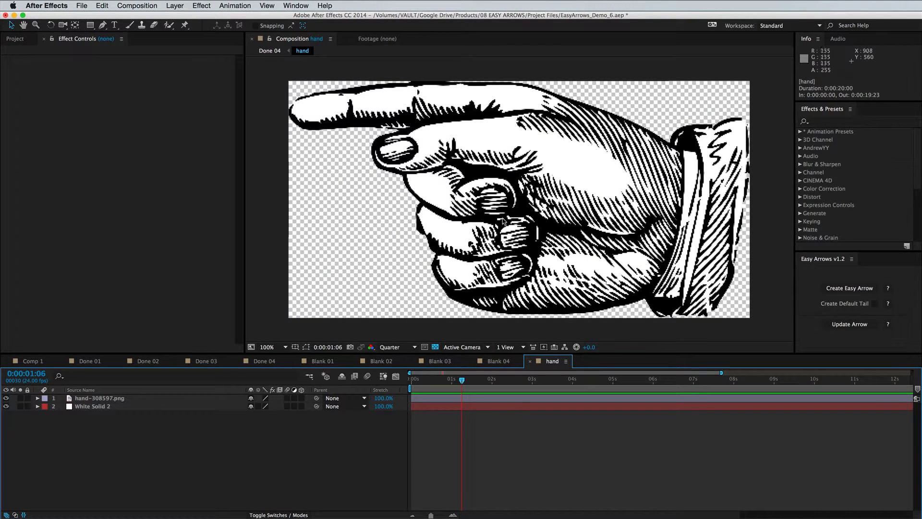
click(259, 360)
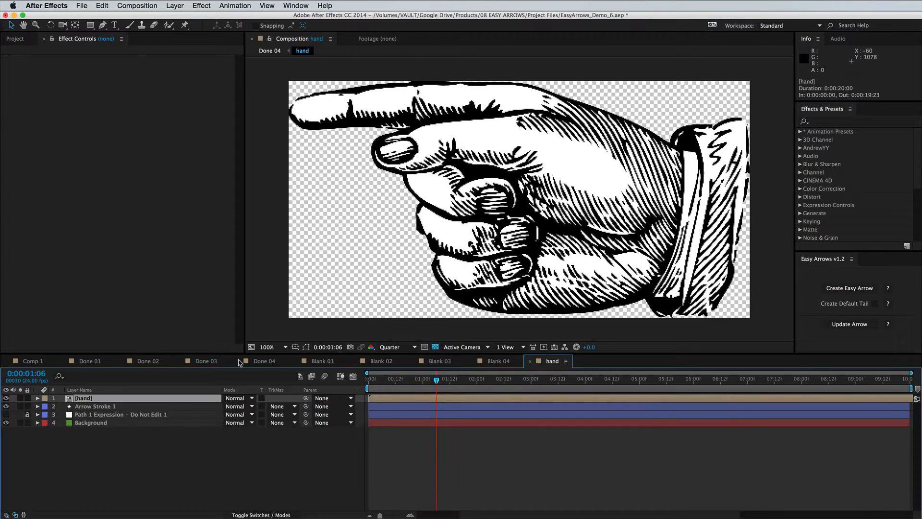
mouse_move(446, 382)
mouse_down()
mouse_move(478, 383)
mouse_move(427, 383)
mouse_move(445, 384)
mouse_move(436, 387)
mouse_up()
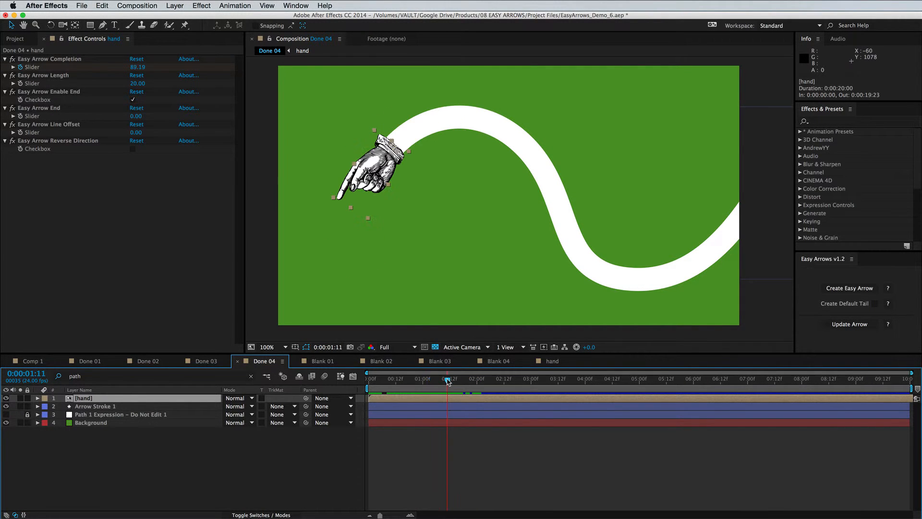
- Draw a closed, curved five-point shape with the Pen tool in the Blank 01 composition
click(321, 363)
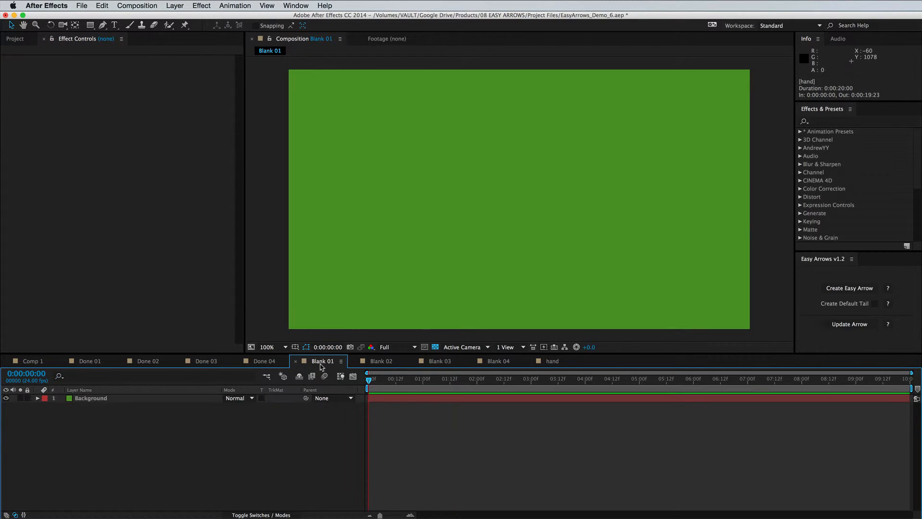
click(103, 27)
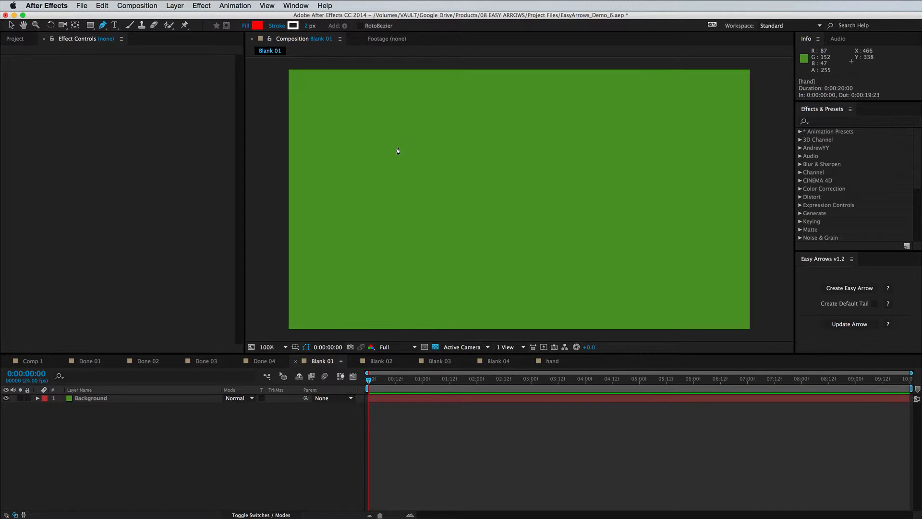
drag(398, 151, 434, 122)
drag(663, 118, 687, 169)
drag(604, 221, 570, 250)
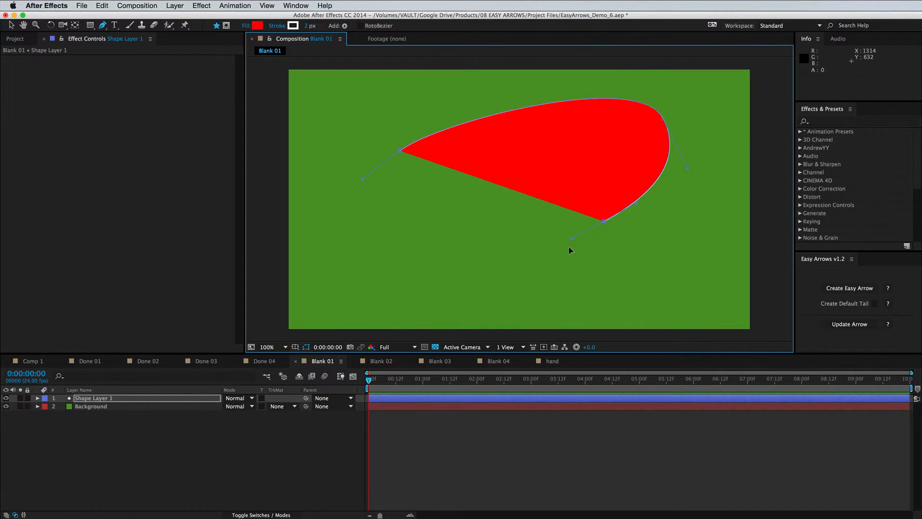
drag(466, 278, 456, 219)
drag(455, 180, 386, 141)
click(397, 150)
- Reshape the red shape by moving the vertex at its inner notch outward, down and to the left
key(v)
drag(455, 181, 426, 202)
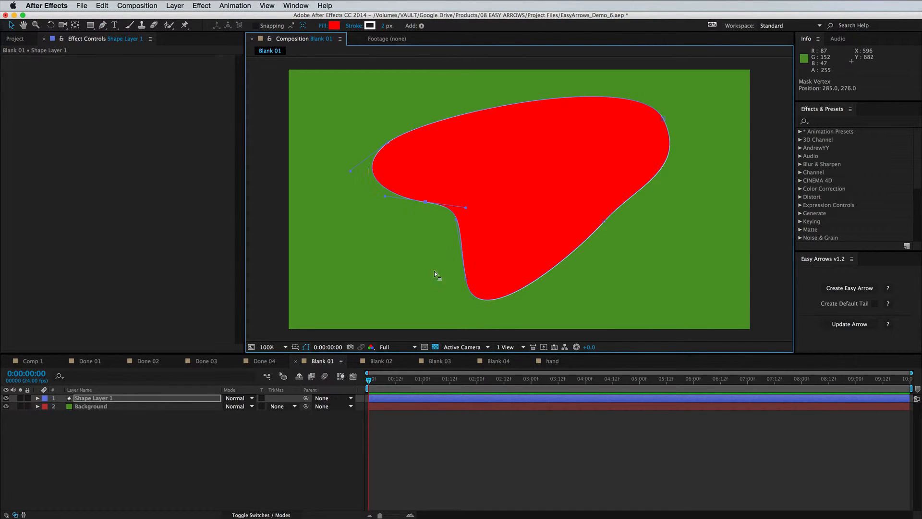
- Reshape the red shape by moving its lowest vertex slightly left and the vertex on its lower-right edge outward
click(465, 278)
drag(452, 276, 451, 276)
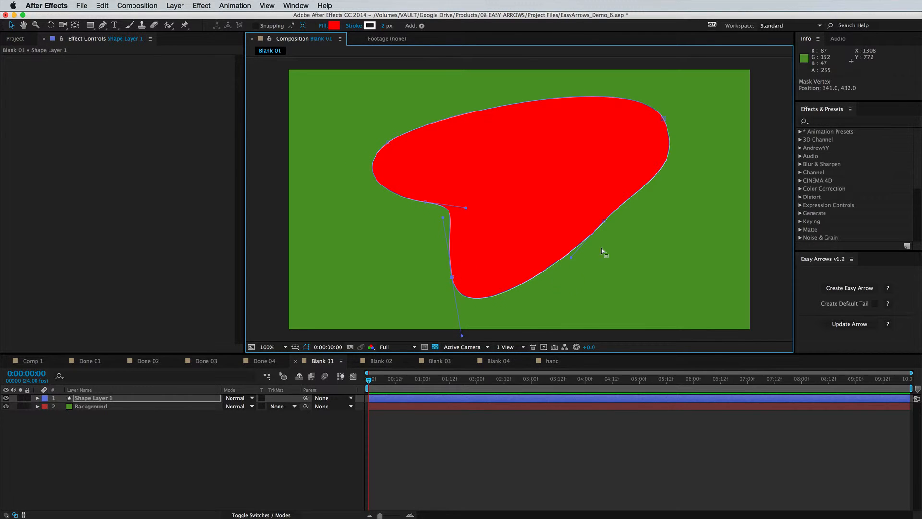
drag(599, 222, 608, 234)
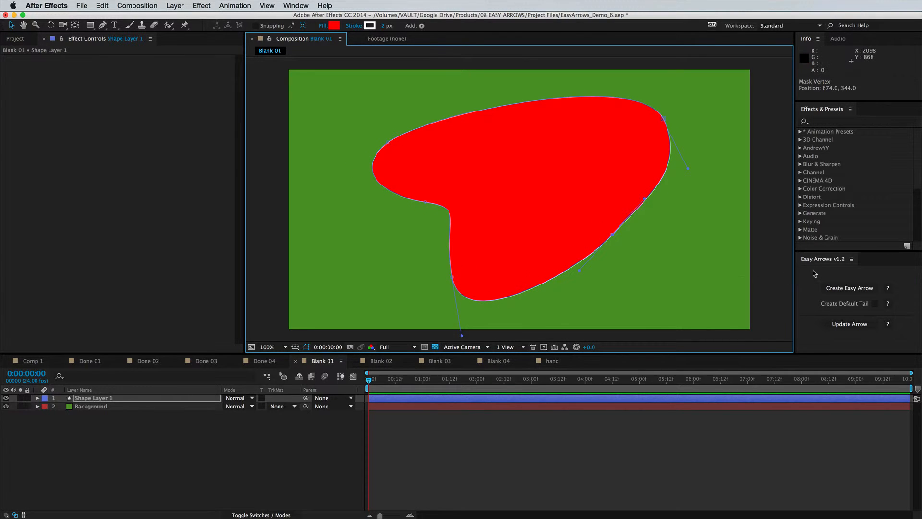
- Create an Easy Arrow from the red shape and inspect the resulting arrowhead and stroke layers
click(823, 277)
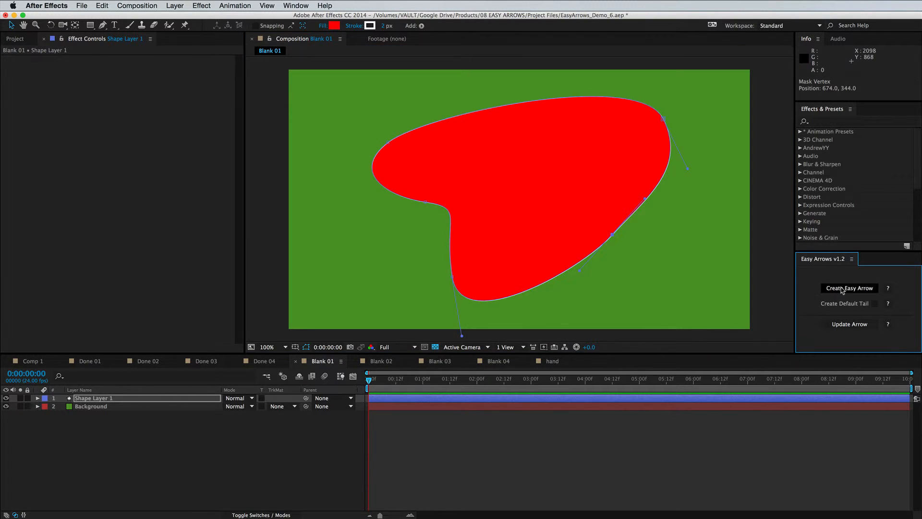
click(838, 287)
click(263, 455)
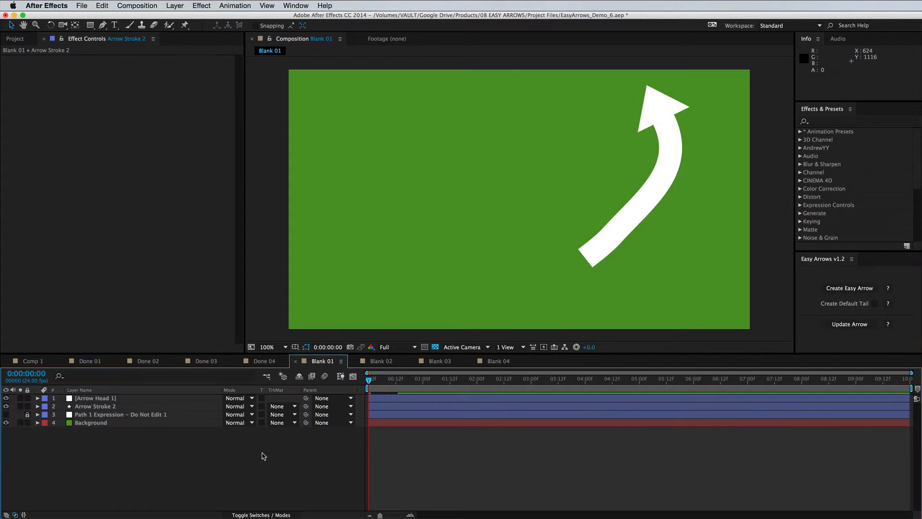
click(95, 399)
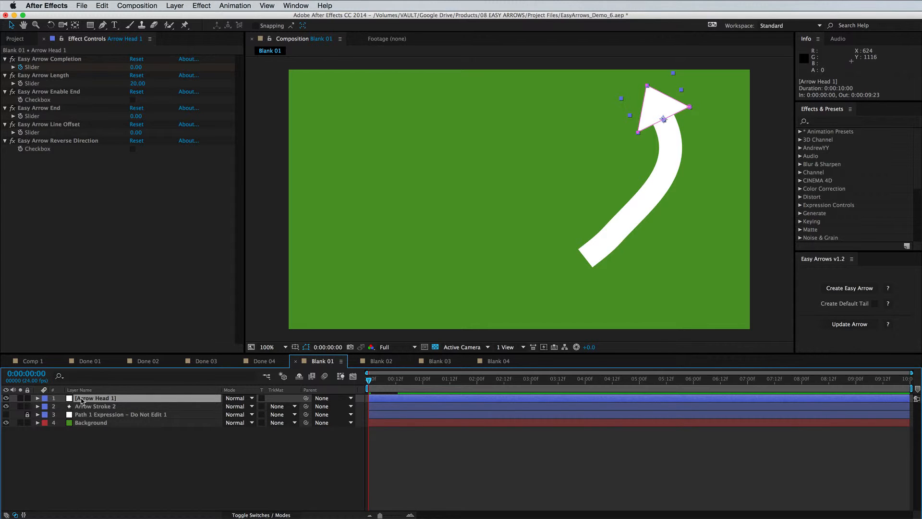
click(92, 406)
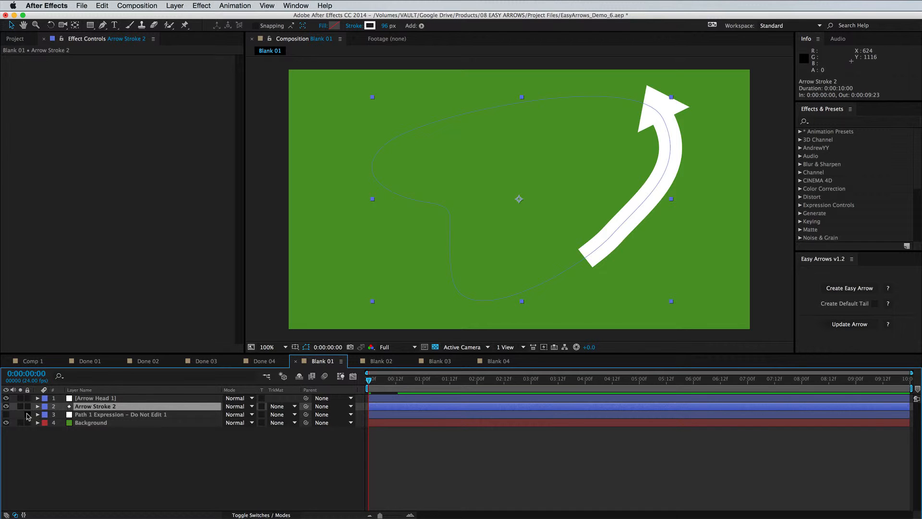
- Pre-compose the arrowhead, arrow stroke and path expression layers, moving all attributes into the new composition Pre-comp 1
click(99, 398)
shift+click(96, 414)
key(super+shift+c)
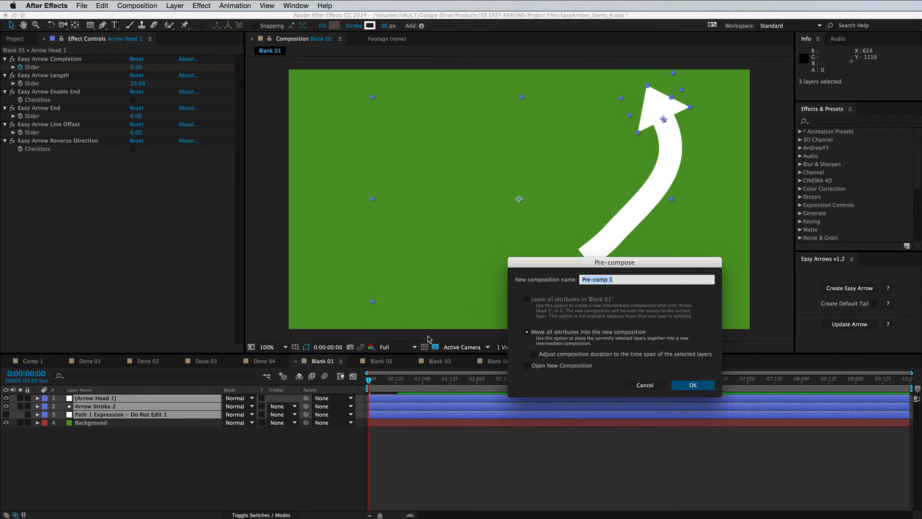
click(693, 385)
click(207, 440)
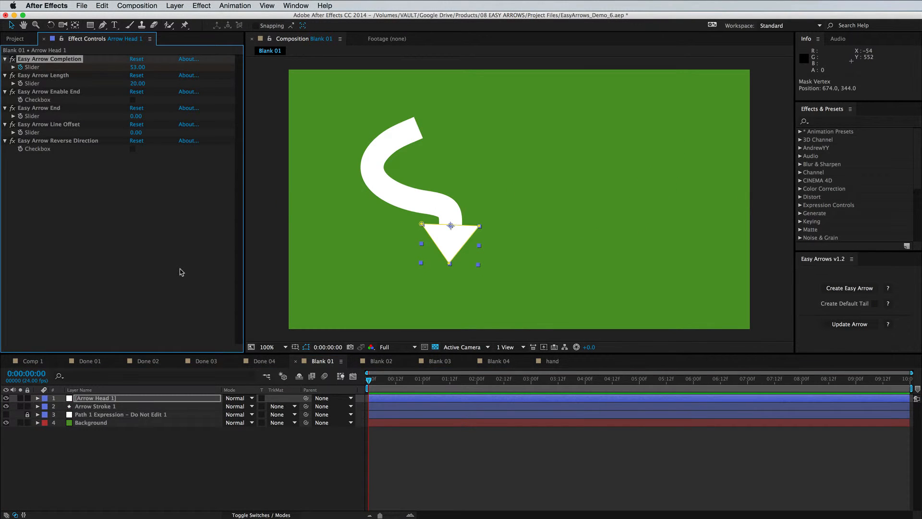
- Change the solid color of Arrow Head 1 to red
key(super+shift+y)
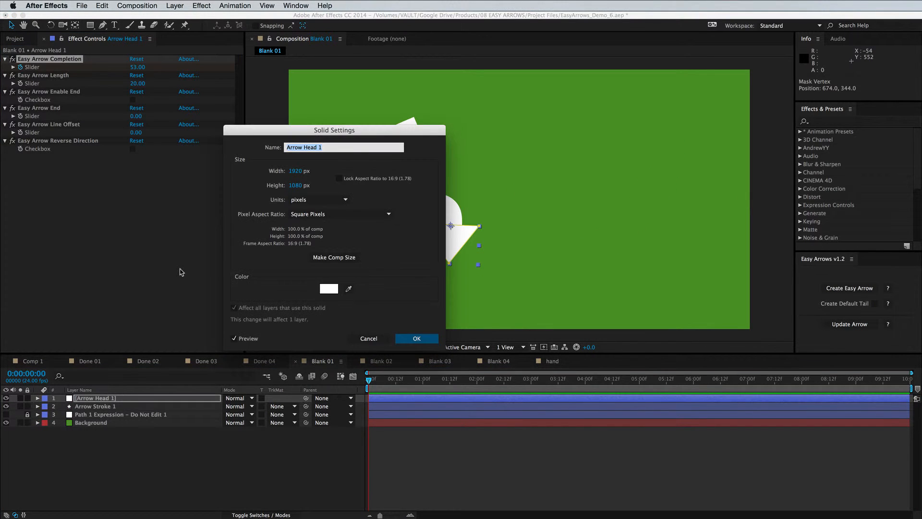
click(327, 286)
drag(140, 212, 196, 180)
click(269, 189)
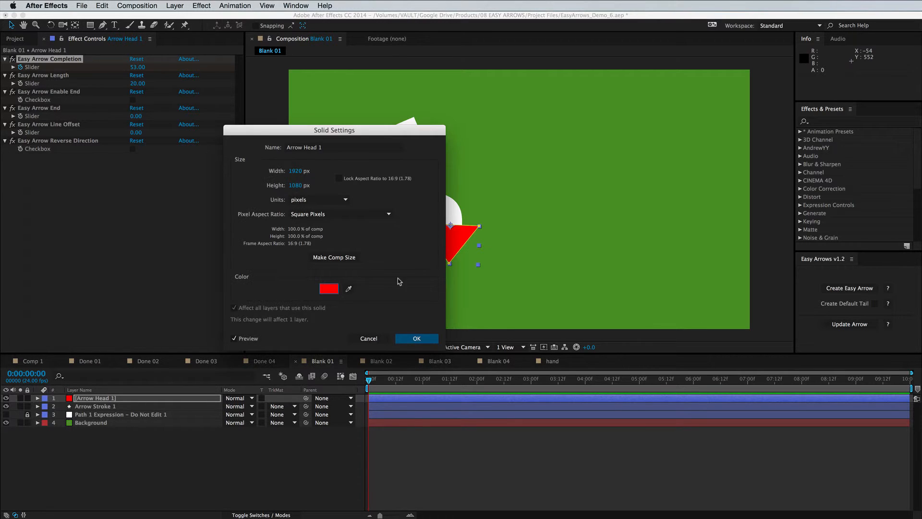
click(427, 336)
- Shorten the red arrowhead by moving its tip inward, and adjust Easy Arrow Completion at frame 13
mouse_move(446, 262)
mouse_down()
mouse_move(446, 307)
mouse_move(441, 234)
mouse_move(442, 256)
mouse_up()
drag(384, 381, 397, 385)
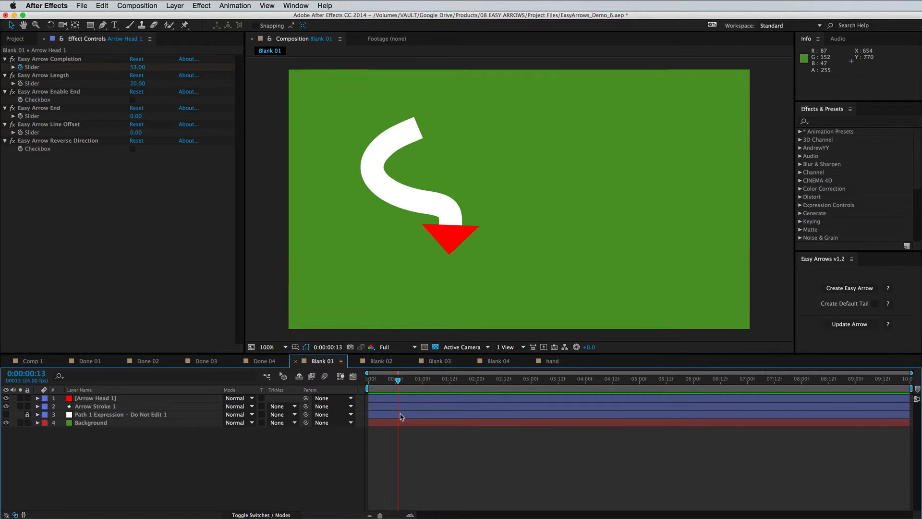
mouse_move(137, 67)
mouse_down()
mouse_move(168, 67)
mouse_move(140, 76)
mouse_up()
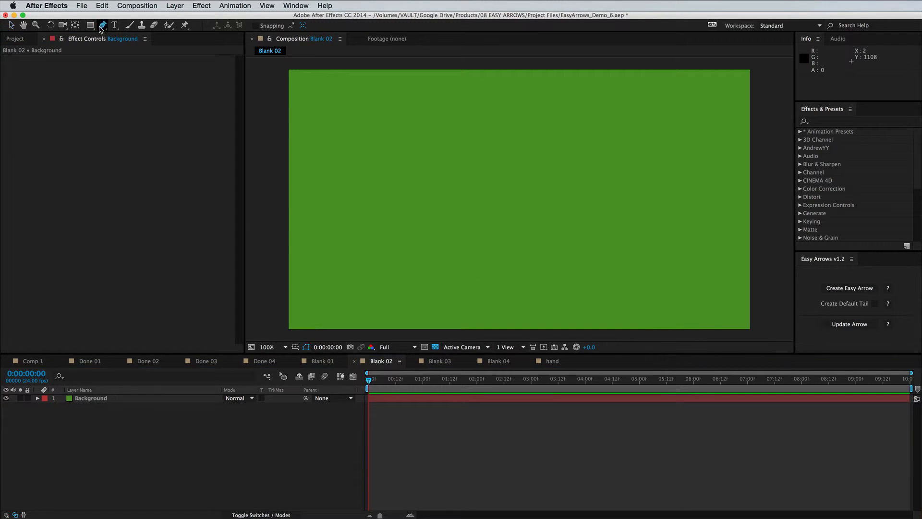
- Draw an open, curved six-point path with the Pen tool in the Blank 02 composition
key(g)
drag(409, 124, 460, 103)
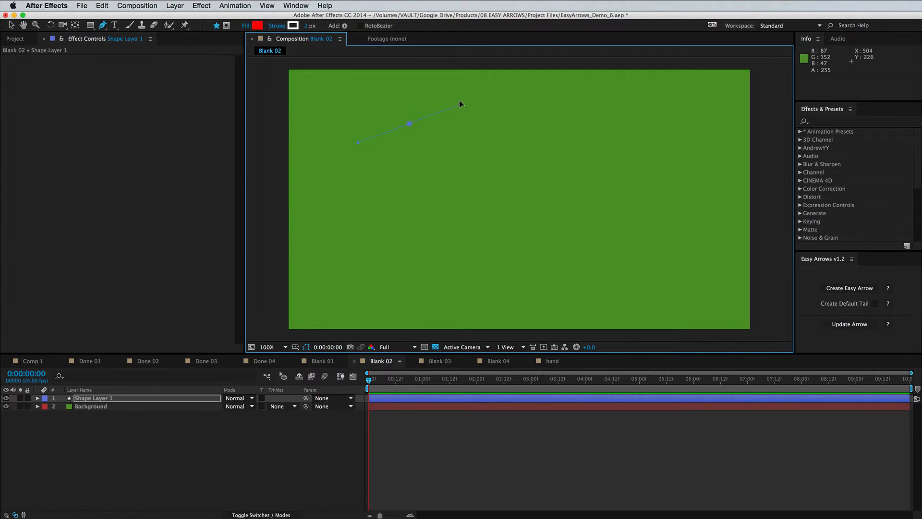
drag(628, 126, 662, 189)
drag(576, 236, 493, 266)
drag(406, 273, 432, 222)
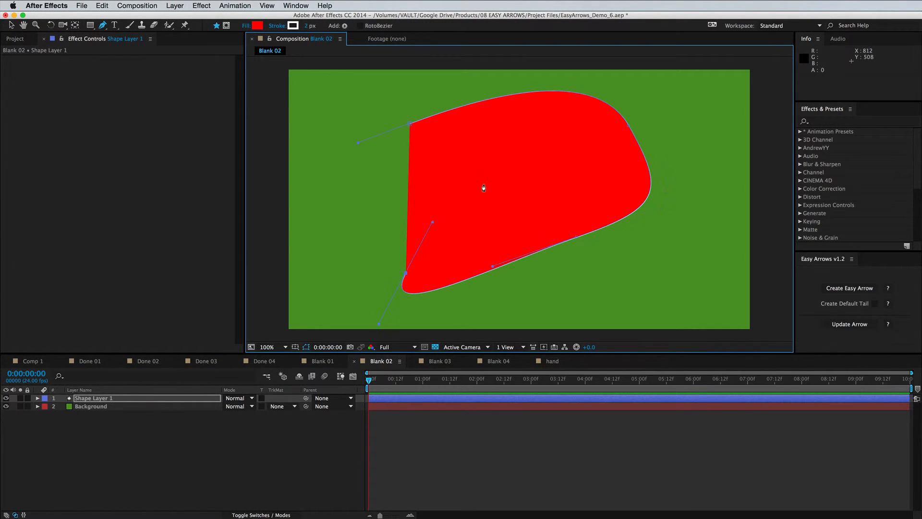
drag(487, 177, 437, 150)
drag(373, 191, 351, 226)
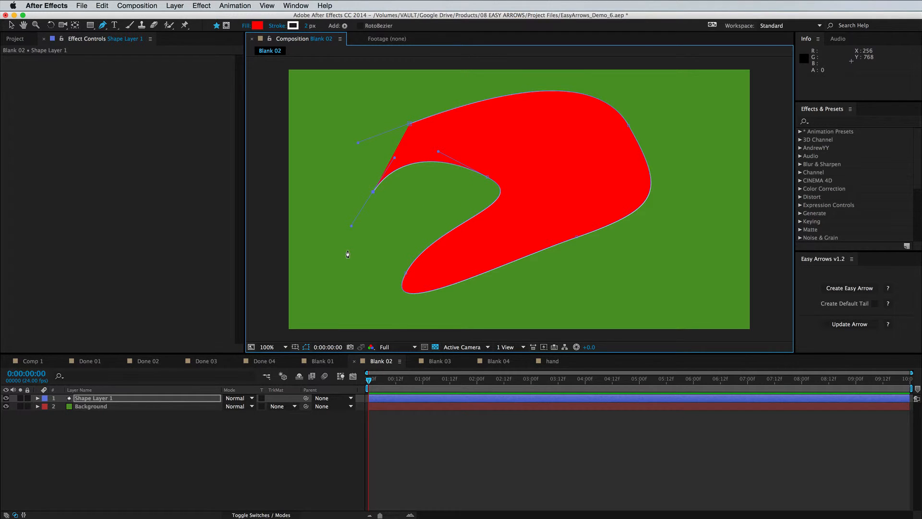
key(v)
click(452, 397)
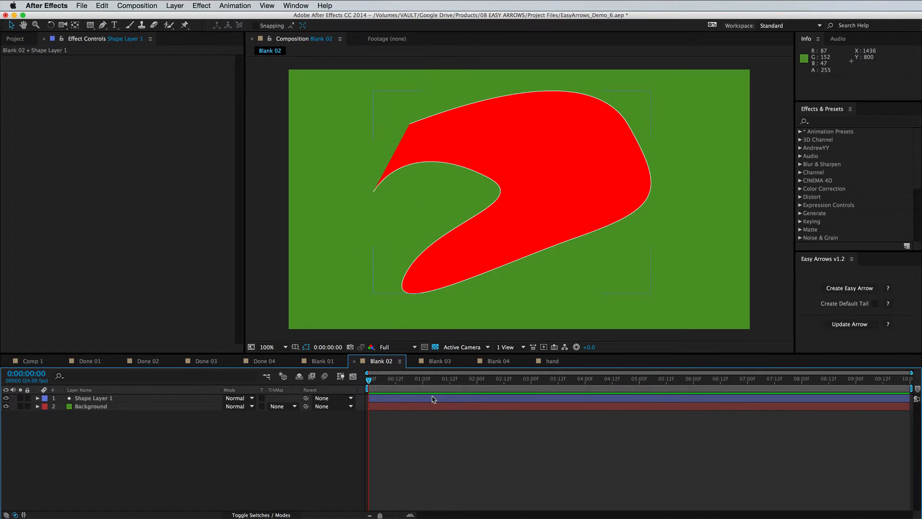
- Create an Easy Arrow with a default tail from Shape Layer 1 in Blank 02
click(434, 399)
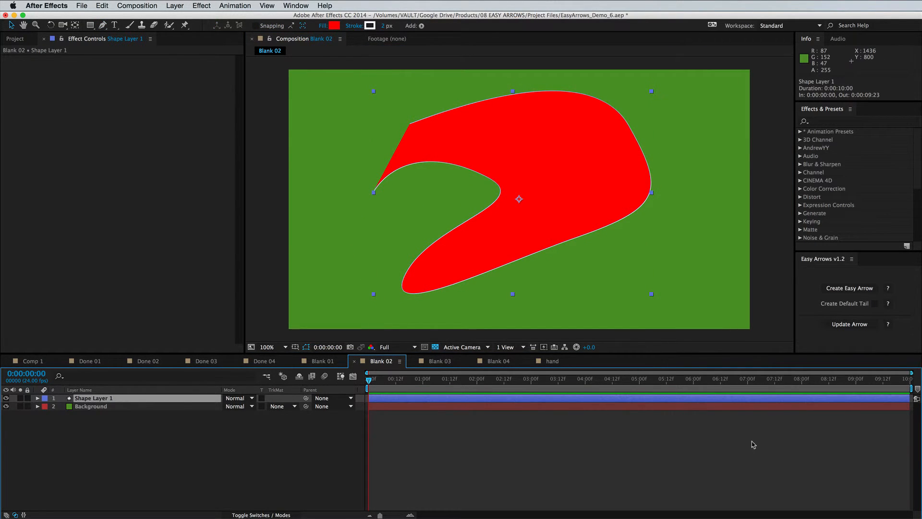
click(875, 304)
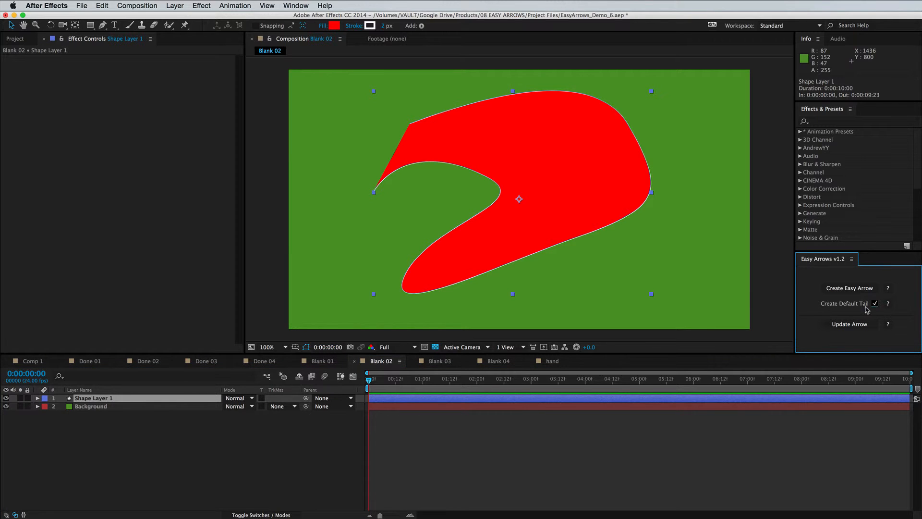
click(845, 289)
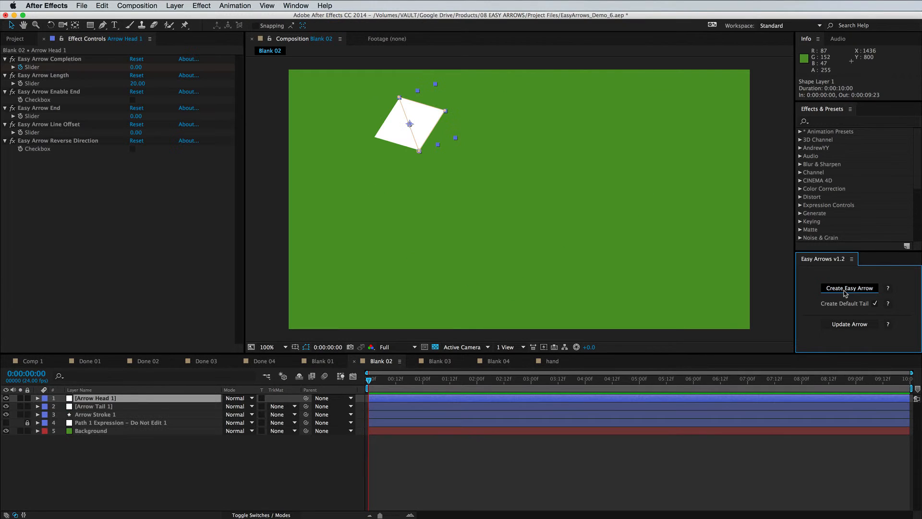
- Set Easy Arrow Completion to 73 and Length to 55 on Arrow Head 1, enable its end, and readjust Completion
drag(133, 67, 156, 95)
click(142, 85)
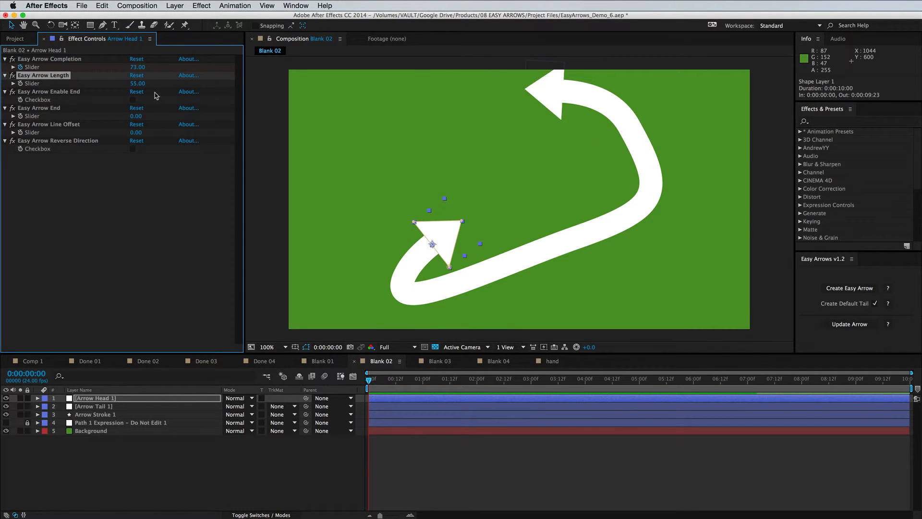
click(133, 100)
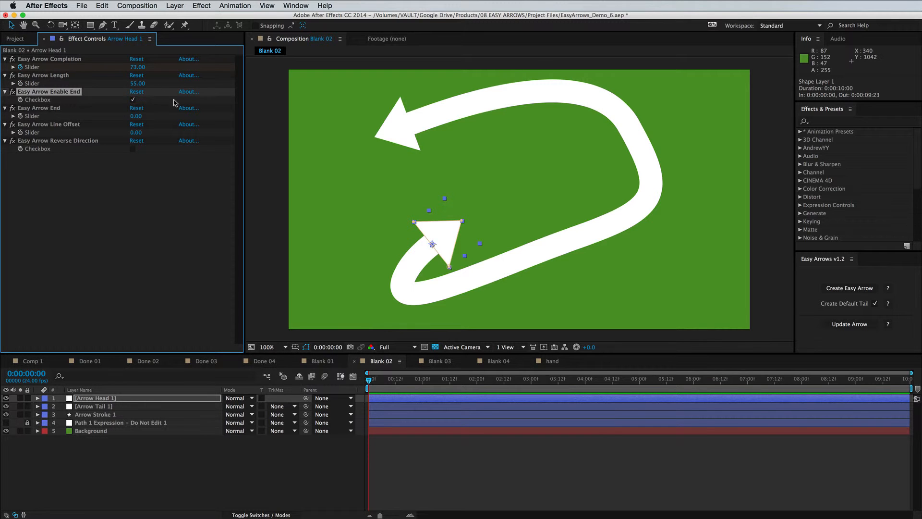
mouse_move(134, 66)
mouse_down()
mouse_move(113, 65)
mouse_move(135, 69)
mouse_up()
- Draw an open, S-shaped four-point path across the bullet with the Pen tool in the Blank 03 composition
click(439, 361)
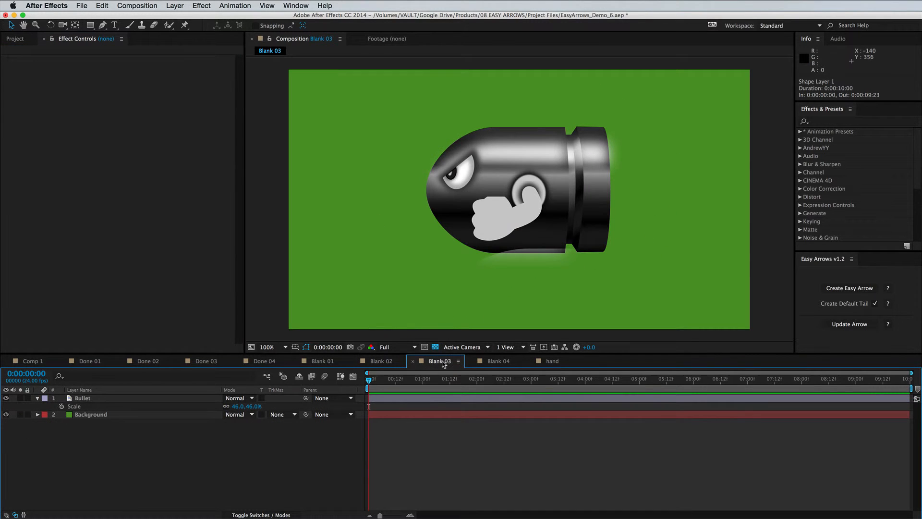
click(38, 398)
key(g)
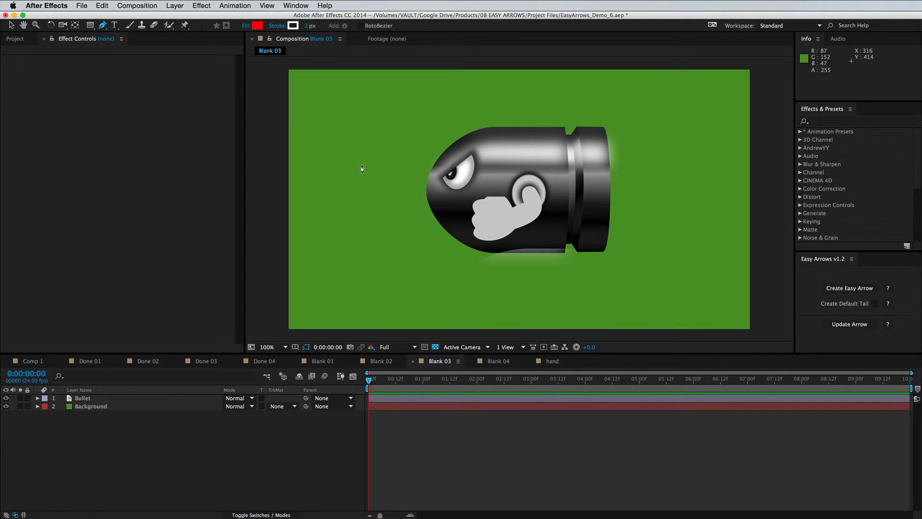
drag(363, 168, 404, 131)
drag(594, 111, 692, 130)
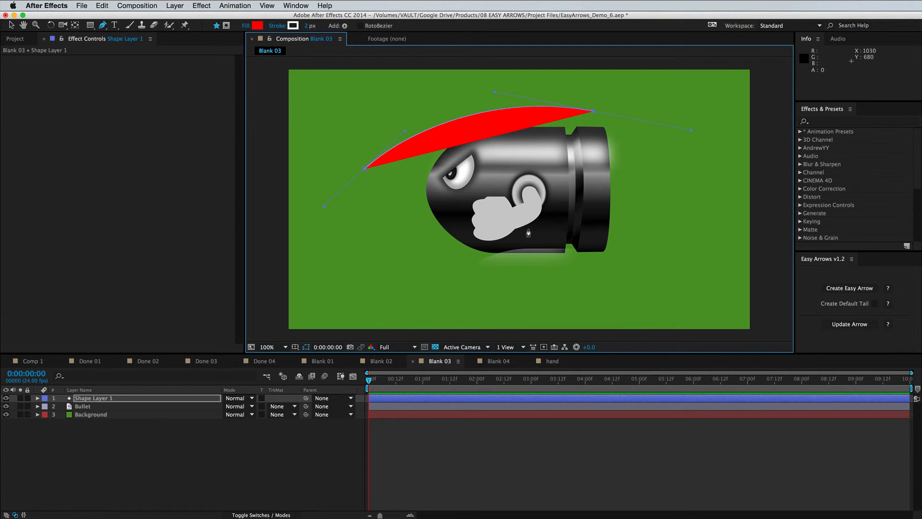
drag(509, 224, 414, 282)
drag(698, 261, 797, 231)
key(v)
click(728, 286)
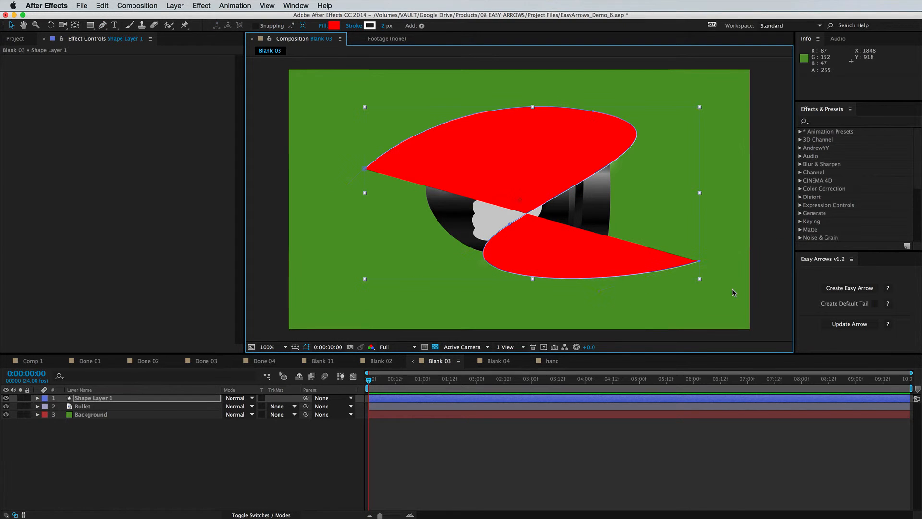
- Place the Bullet layer above Shape Layer 1 and move its anchor point horizontally to the bullet's rear end
click(103, 406)
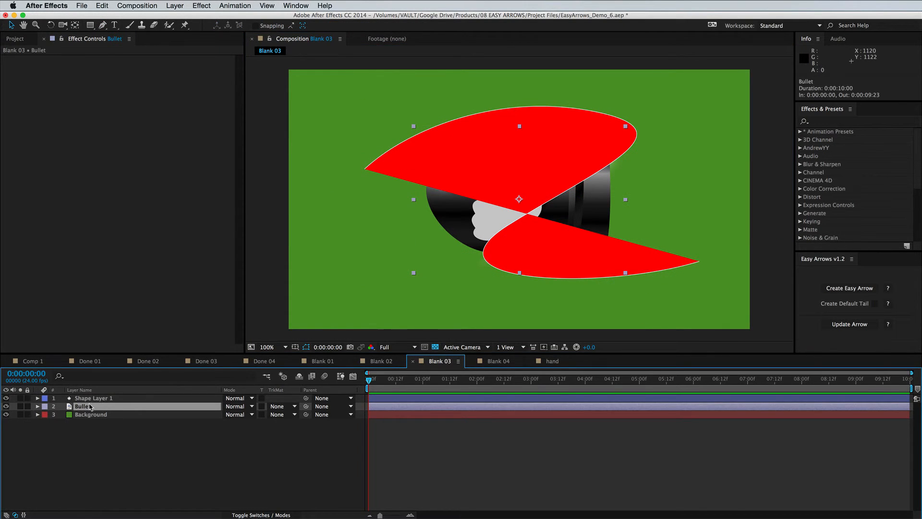
drag(90, 407, 89, 395)
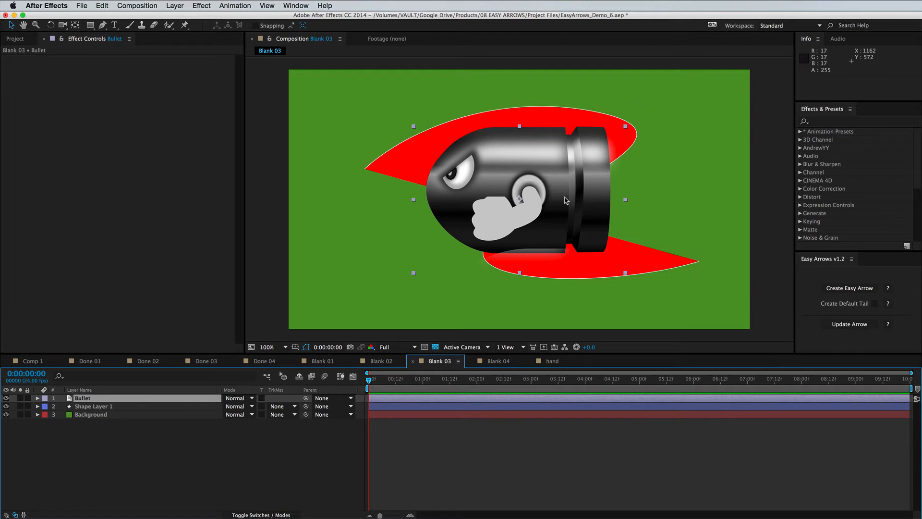
key(y)
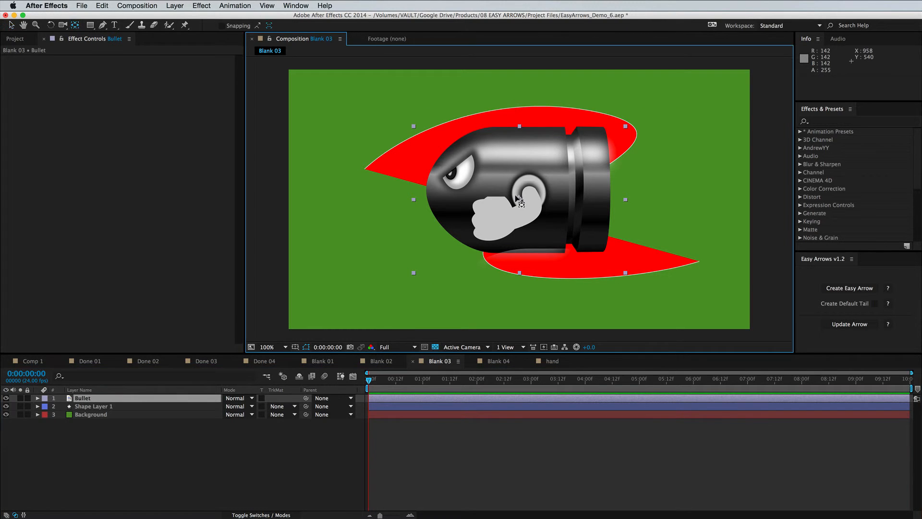
drag(520, 199, 594, 199)
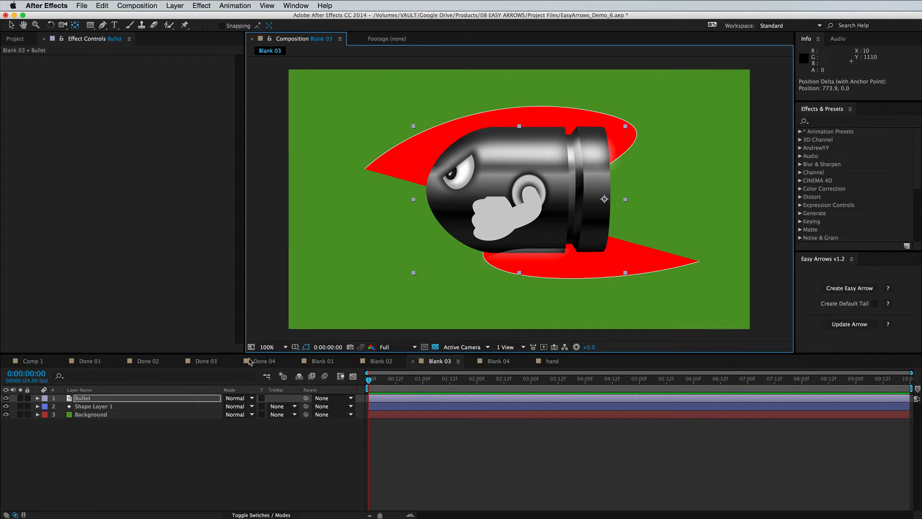
- Create an Easy Arrow from Shape Layer 1 with the Bullet as its head, and set Easy Arrow Completion to 21
click(109, 407)
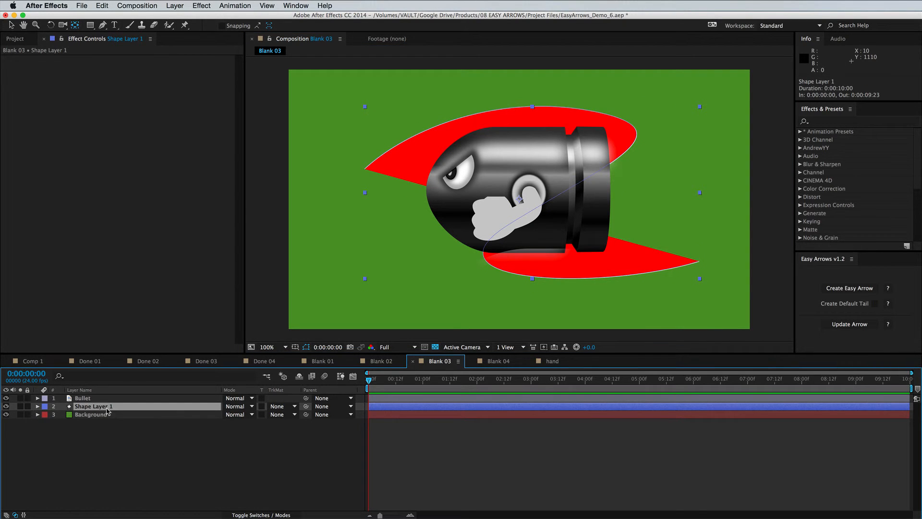
shift+click(94, 398)
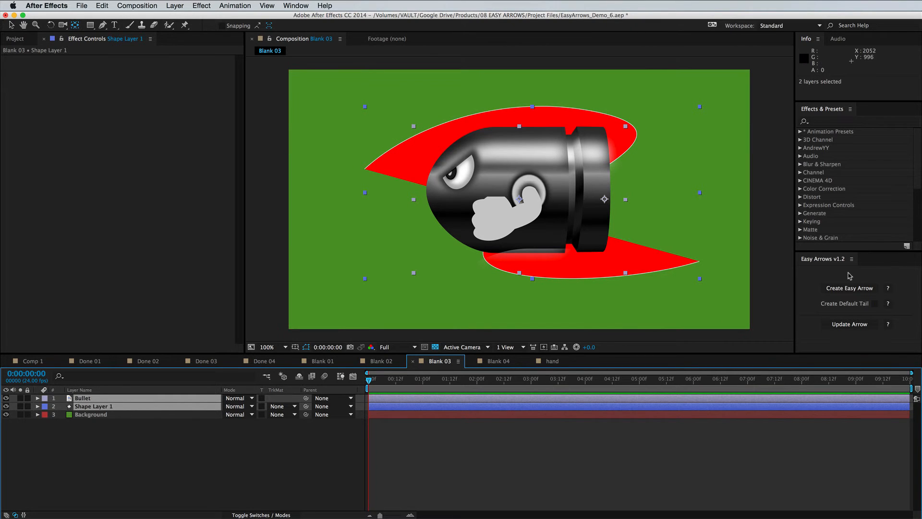
click(843, 289)
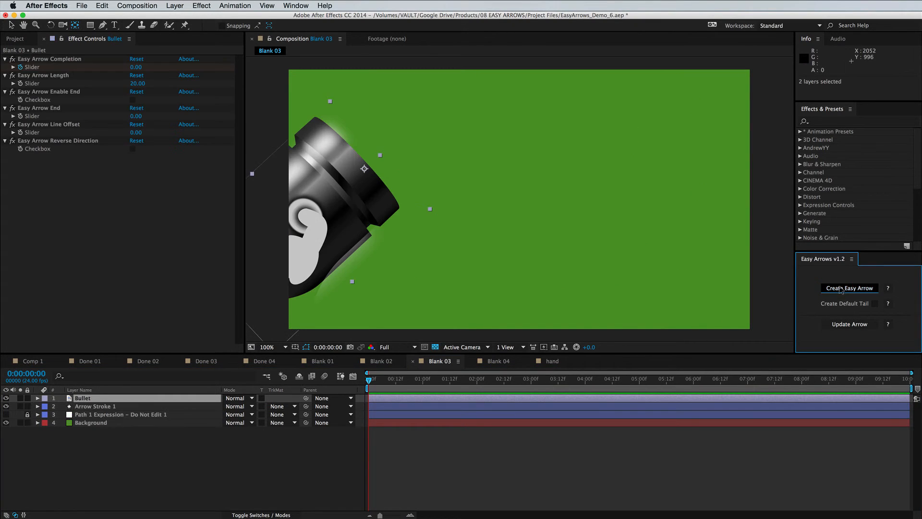
mouse_move(131, 68)
mouse_down()
mouse_move(160, 71)
mouse_move(147, 70)
mouse_up()
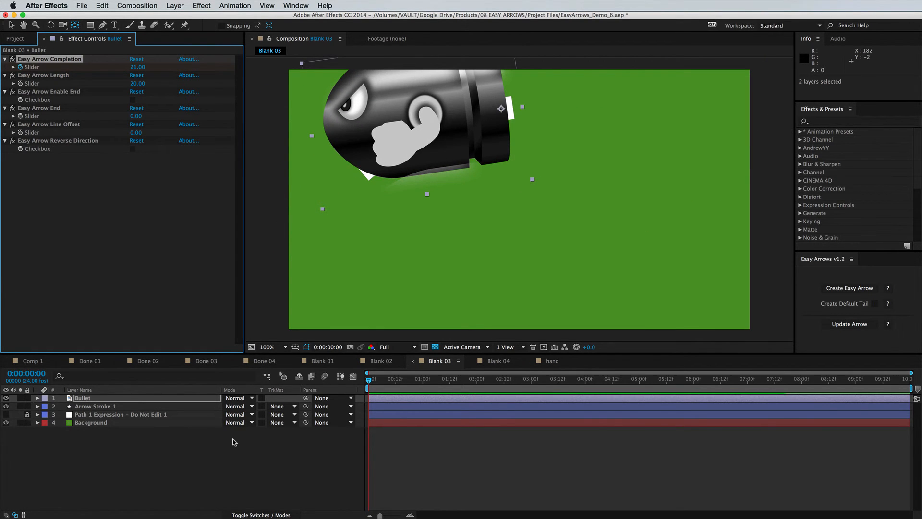
- Rotate the Bullet to point forward along the stroke, and set Easy Arrow Completion to 37 at frame 10
click(150, 399)
key(r)
drag(240, 405, 384, 382)
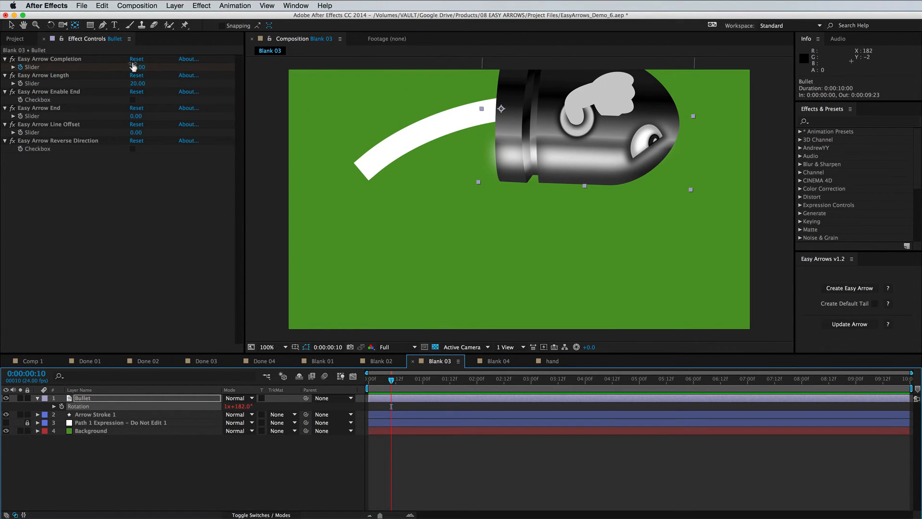
drag(134, 66, 140, 64)
- Scale the Bullet layer down to 15% and set Easy Arrow Completion to 13 at frame 10
key(s)
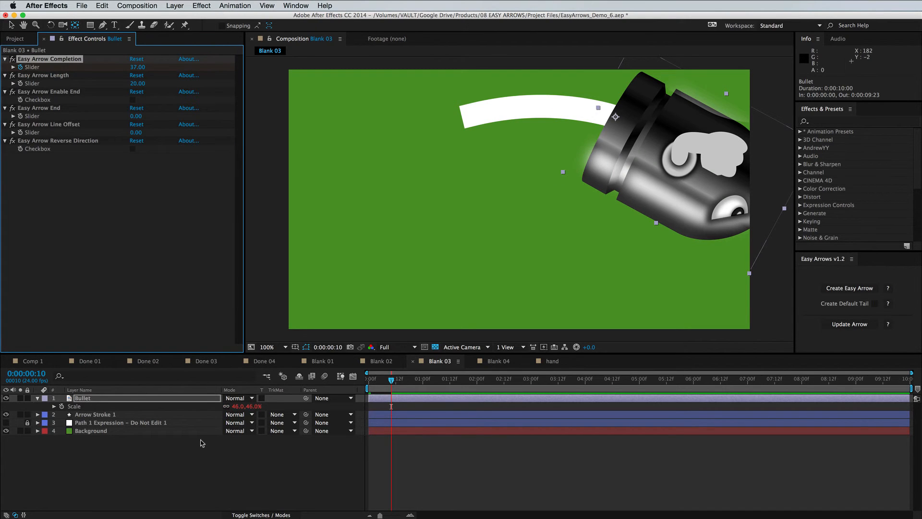
drag(238, 406, 219, 405)
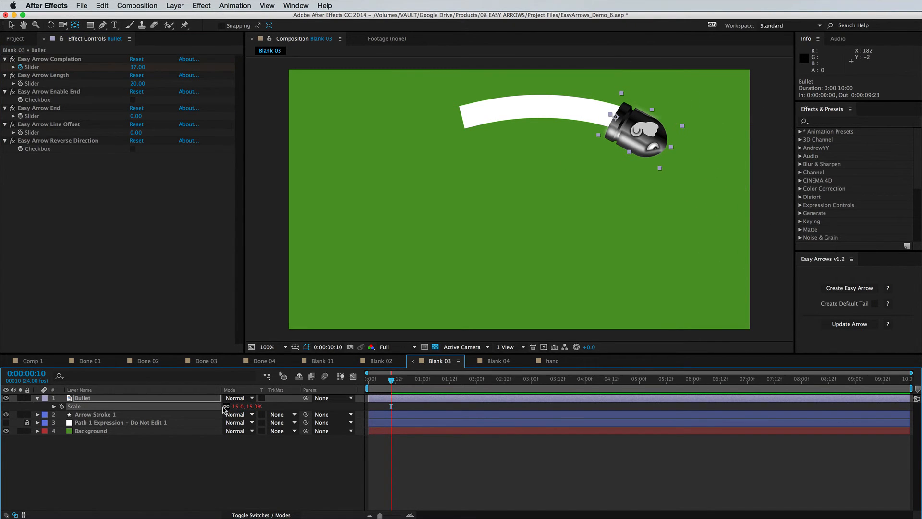
mouse_move(141, 67)
mouse_down()
mouse_move(154, 64)
mouse_move(134, 71)
mouse_up()
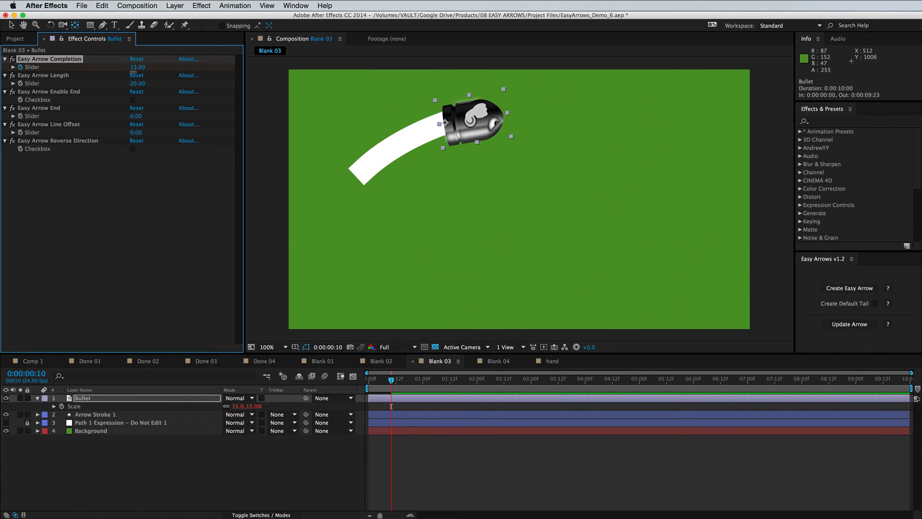
- Flip the Bullet vertically by unlinking its scale dimensions, setting the vertical scale to -15%, and relinking them
key(s)
key(s)
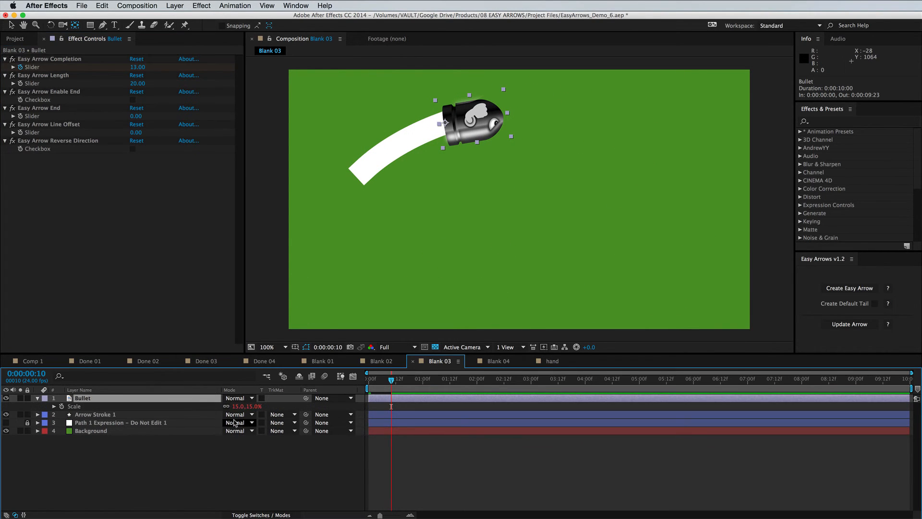
click(247, 406)
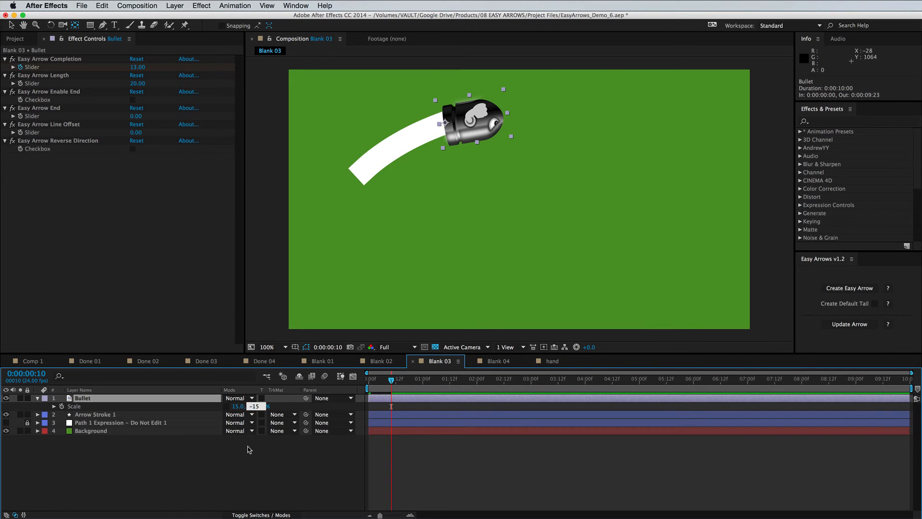
text(-15)
click(247, 452)
click(228, 408)
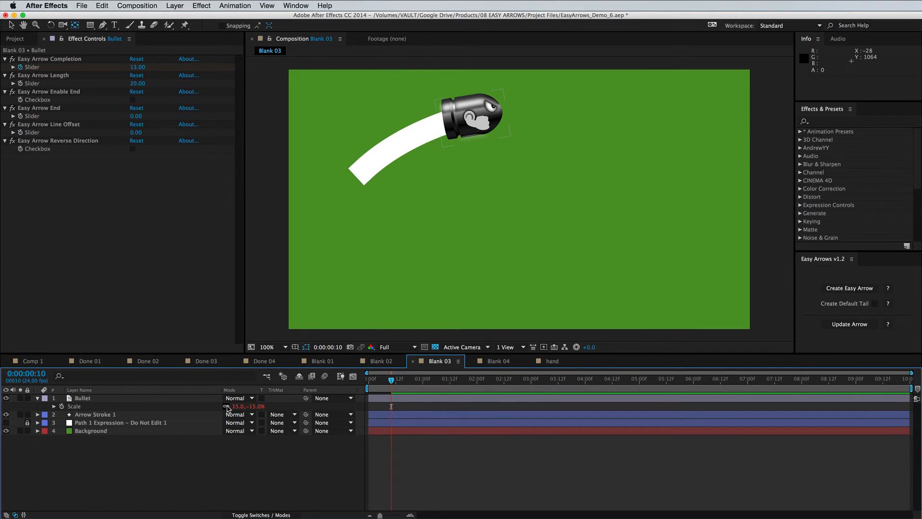
- Set Easy Arrow Completion to 47 and rotate the Bullet about 14° counterclockwise to align it with the stroke
drag(134, 63, 159, 62)
key(r)
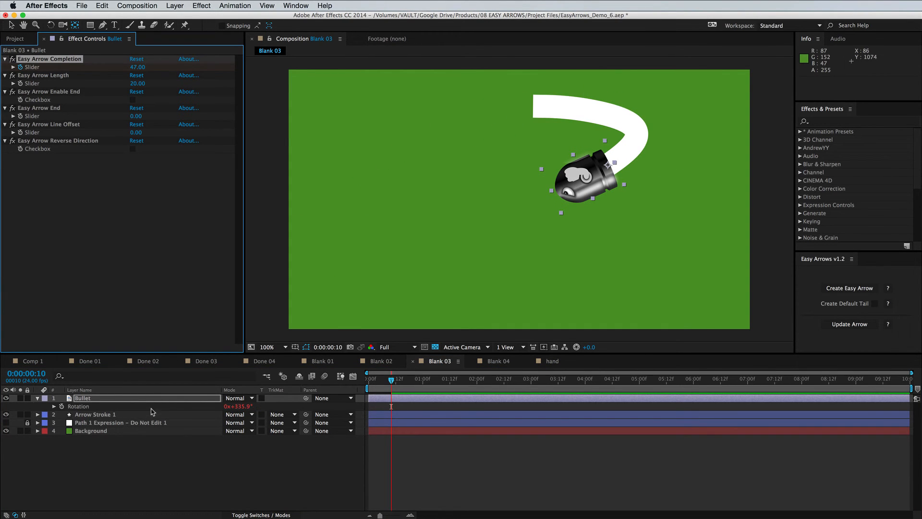
click(243, 406)
text(190)
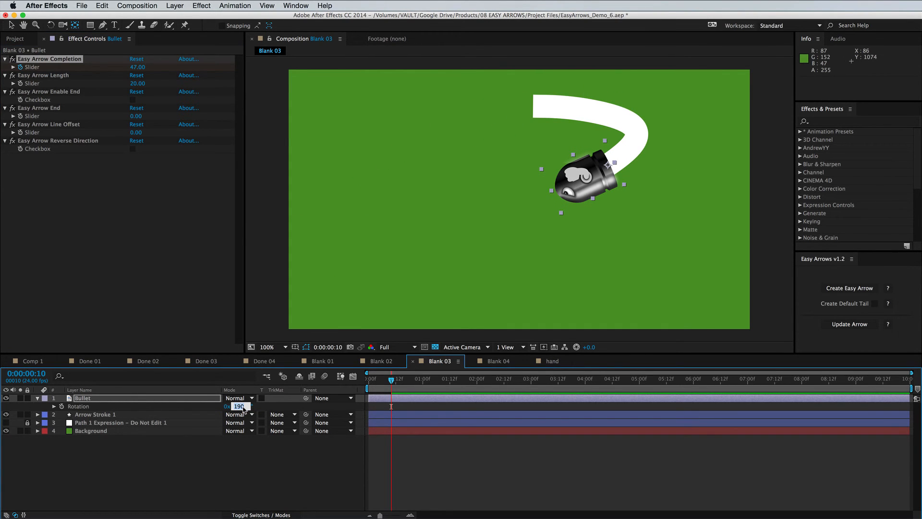
key(Down)
key(Down)
key(Down)
key(Down)
key(Down)
key(Down)
key(Down)
key(Down)
key(Down)
key(Down)
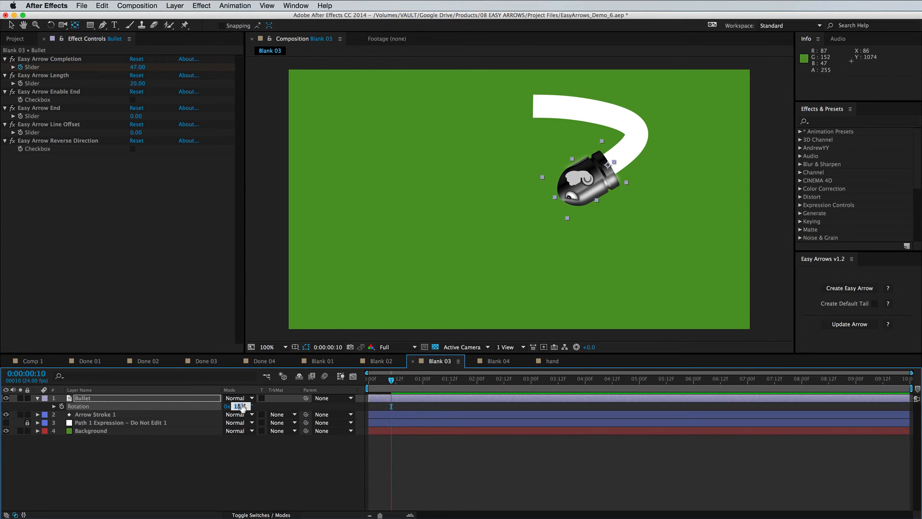
key(Down)
key(Down)
key(Down)
key(Down)
key(Down)
key(Down)
key(Down)
key(Down)
key(Down)
key(Down)
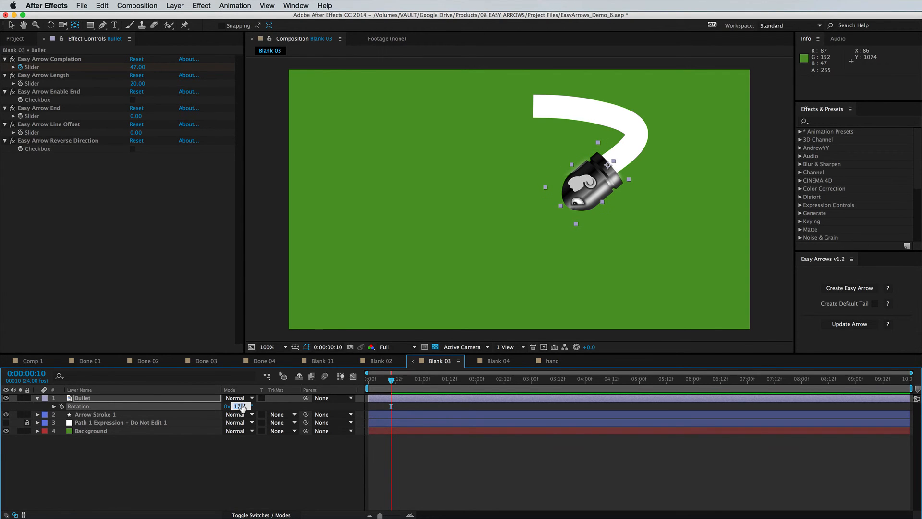
key(Down)
key(Down)
click(384, 423)
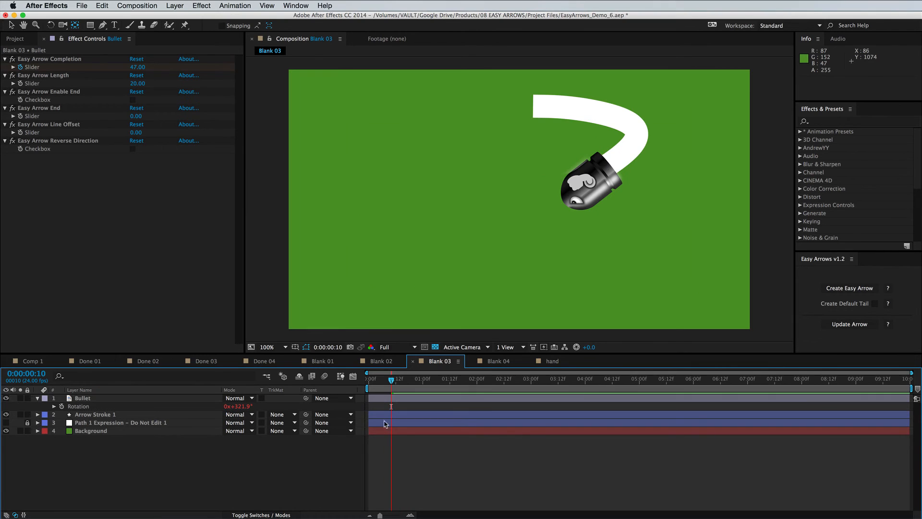
- At frame 3, fine-tune the Bullet's rotation to line it up with the stroke, showing its Anchor Point alongside Rotation
drag(385, 378, 375, 382)
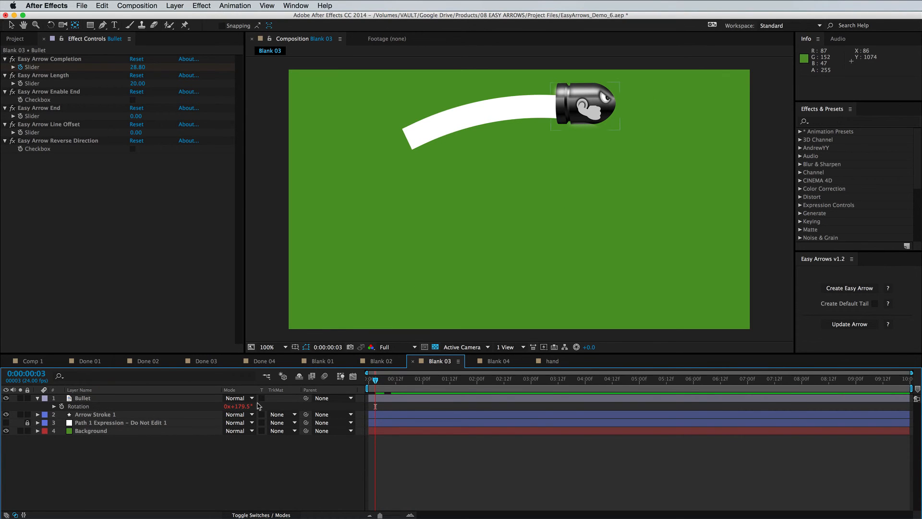
drag(239, 402, 191, 408)
key(shift+a)
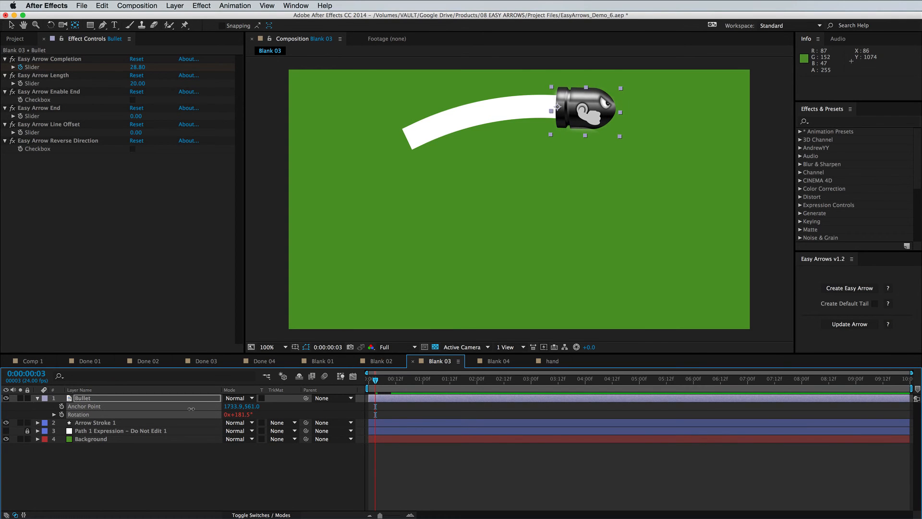
drag(245, 414, 250, 414)
- Turn on Easy Arrow Enable End with Easy Arrow Completion at 90.8, and reduce the completion to 29.8
drag(136, 68, 187, 85)
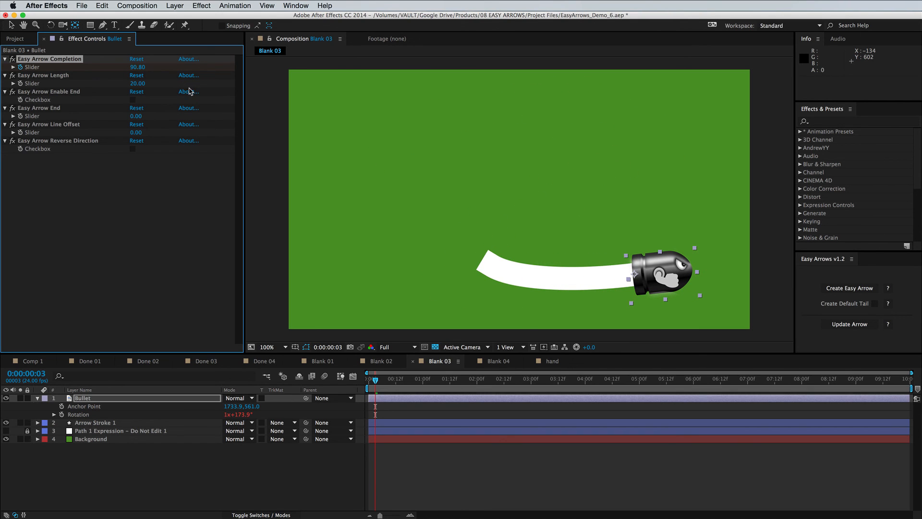
click(133, 100)
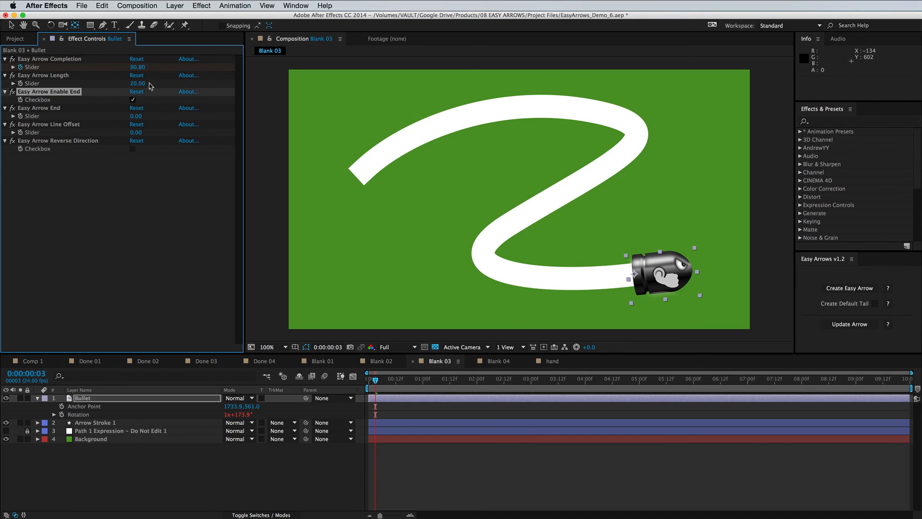
drag(128, 71, 105, 72)
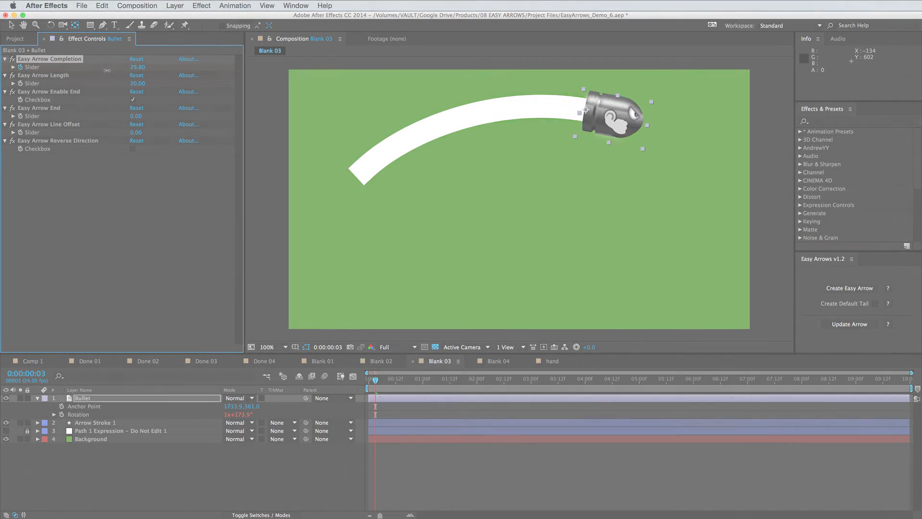